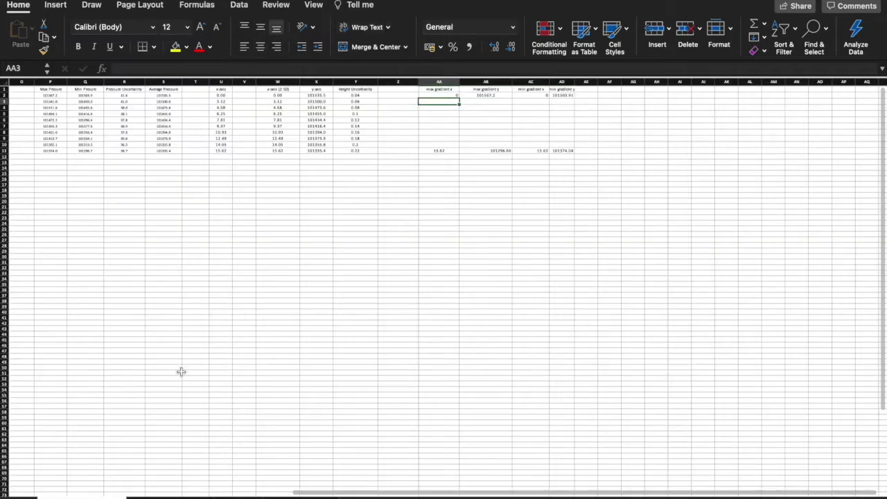
scroll(181, 371, "left", 10)
left_click(181, 371)
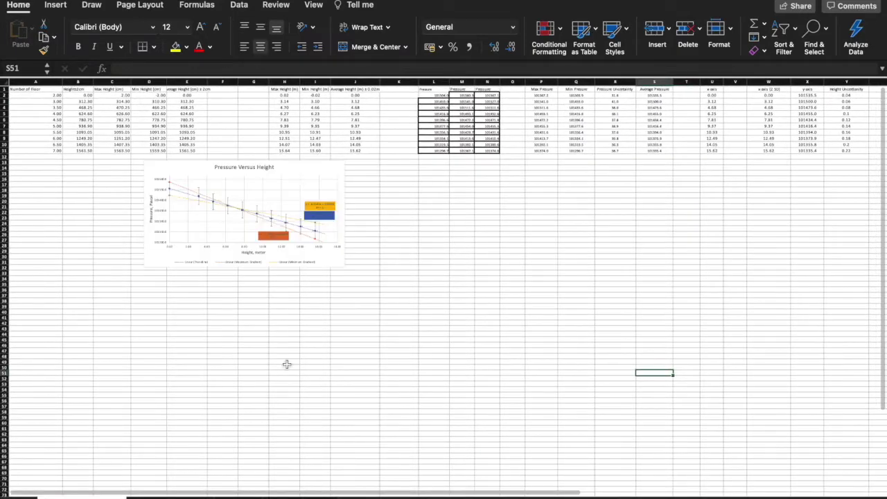
scroll(217, 174, "up", 5)
scroll(253, 221, "up", 1)
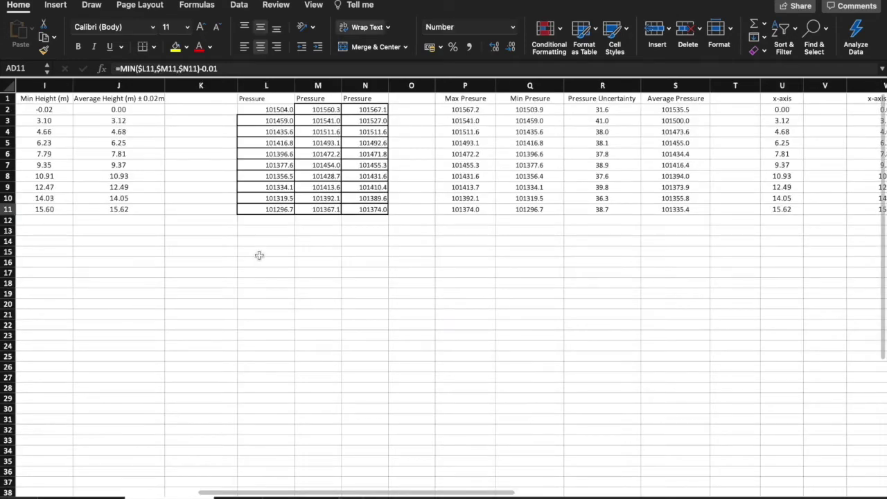
Delete the existing Pressure VS Height chart and clear the max and min gradient data in columns AA to AD
scroll(259, 255, "right", 2)
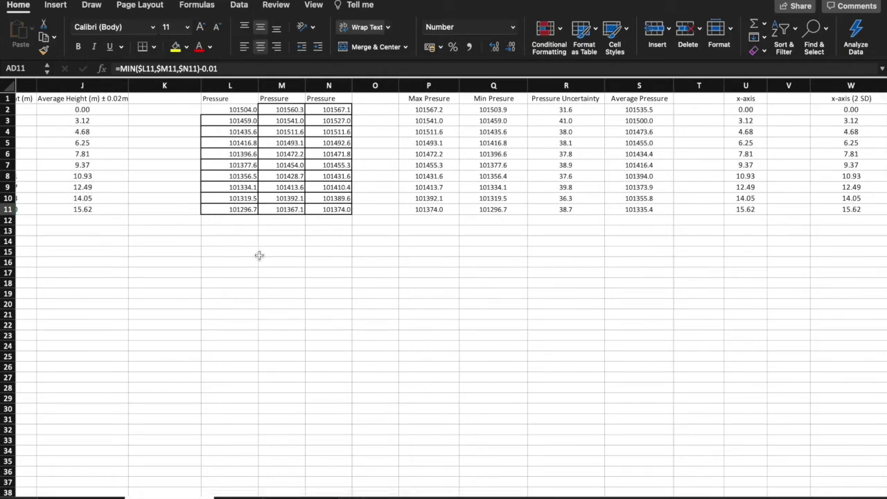
scroll(259, 255, "right", 15)
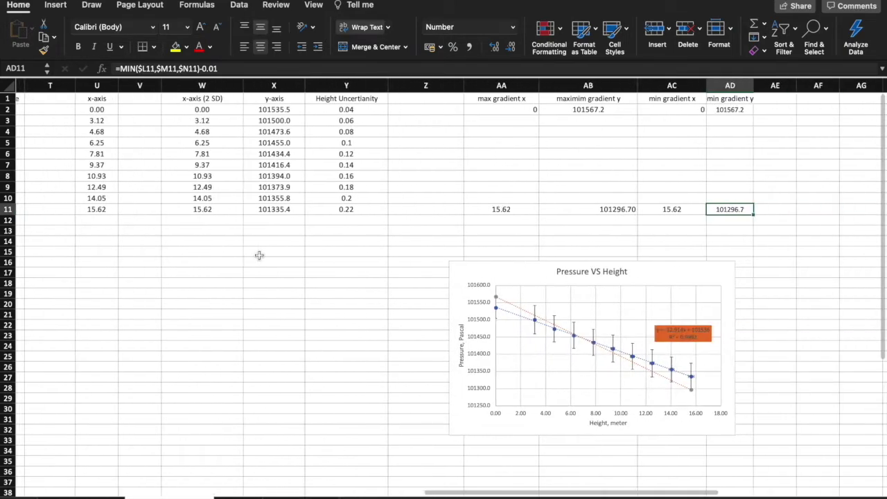
left_click(469, 275)
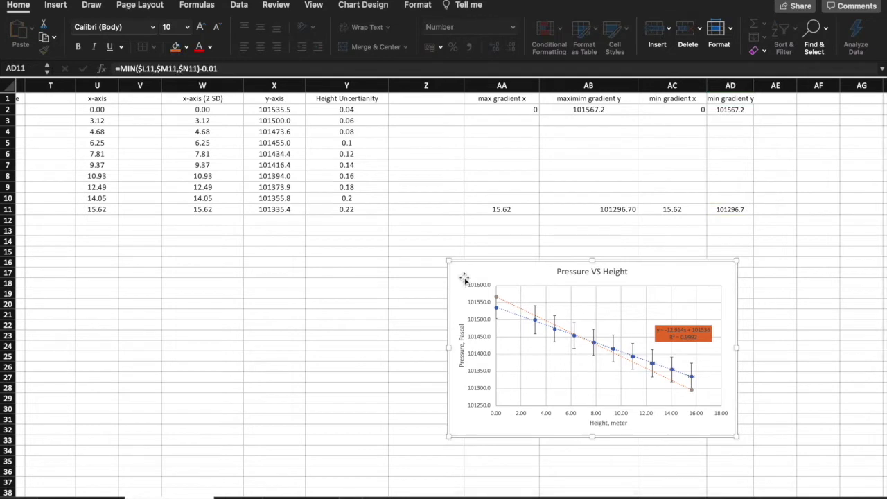
key("Delete")
mouse_move(502, 100)
left_mouse_down()
mouse_move(692, 177)
mouse_move(723, 217)
left_mouse_up()
key("Delete")
Insert a markers-only scatter chart of the x-axis (2 SD) and y-axis data in W1:X11 and place it just below the data
scroll(441, 326, "left", 3)
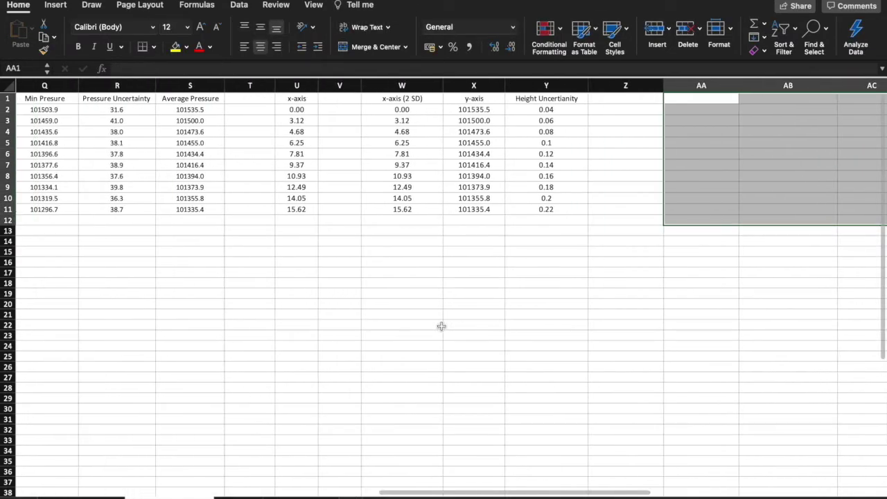
scroll(234, 124, "up", 3)
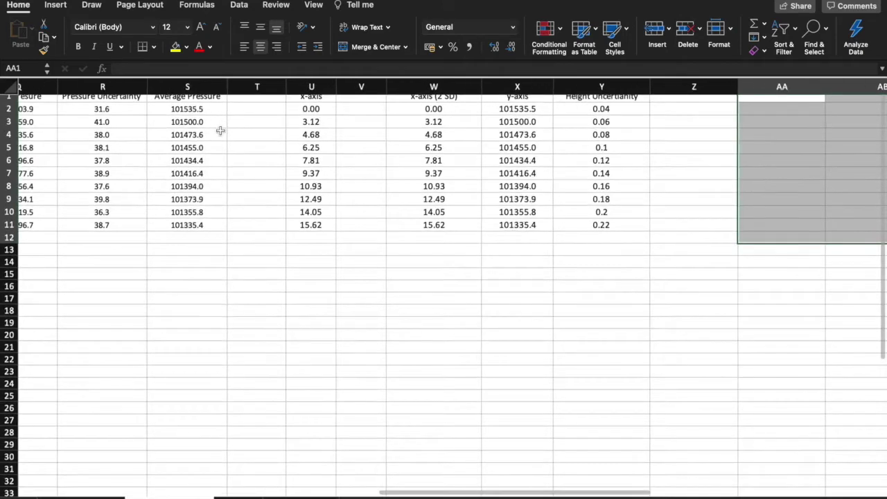
scroll(257, 204, "left", 2)
mouse_move(541, 100)
left_mouse_down()
mouse_move(624, 127)
mouse_move(641, 231)
left_mouse_up()
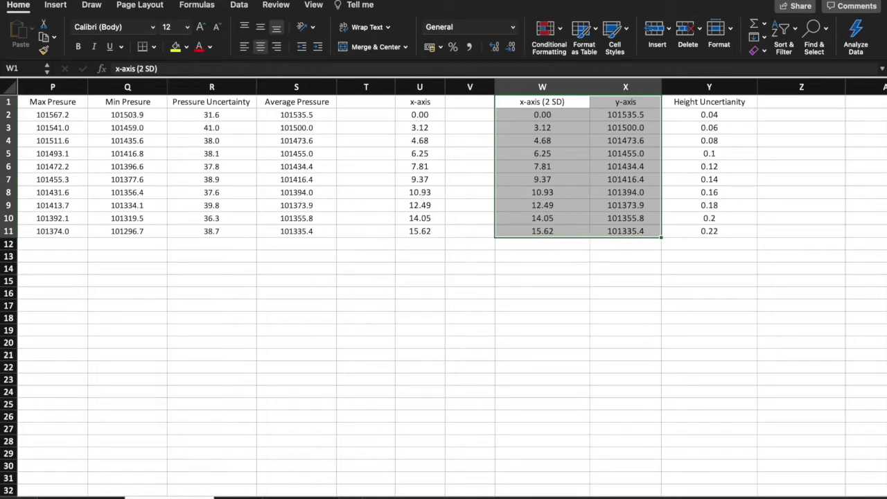
left_click(55, 5)
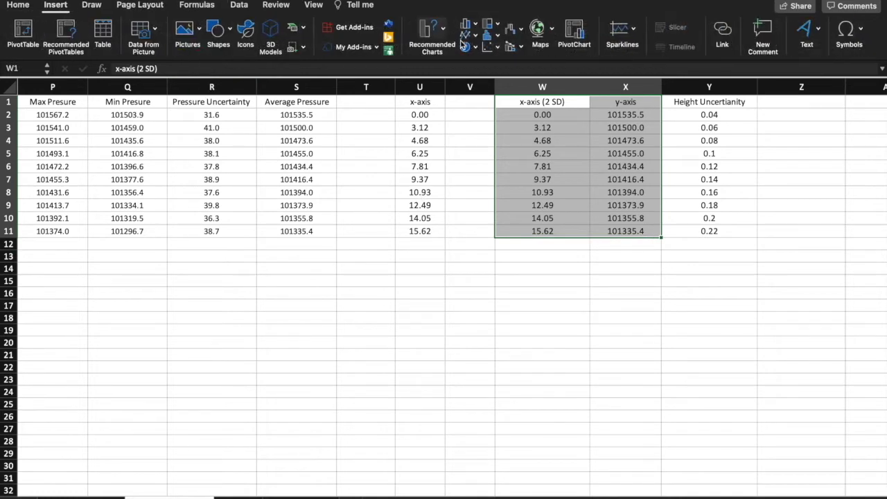
left_click(490, 47)
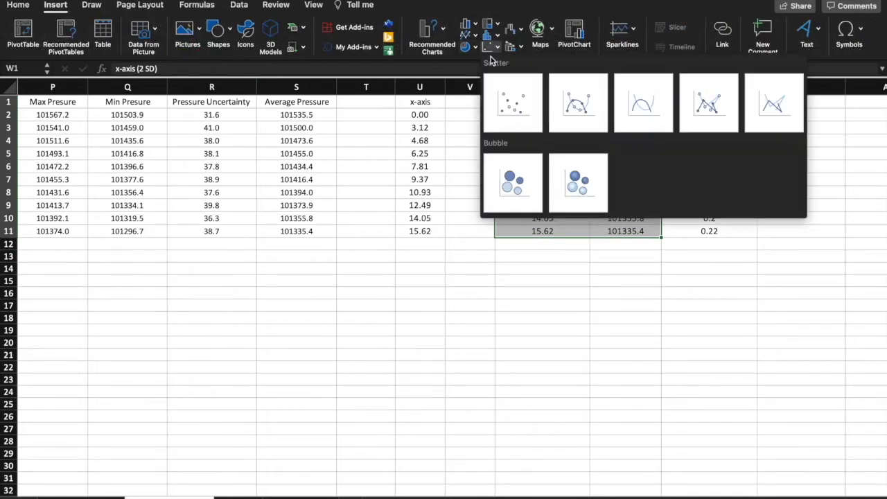
left_click(514, 102)
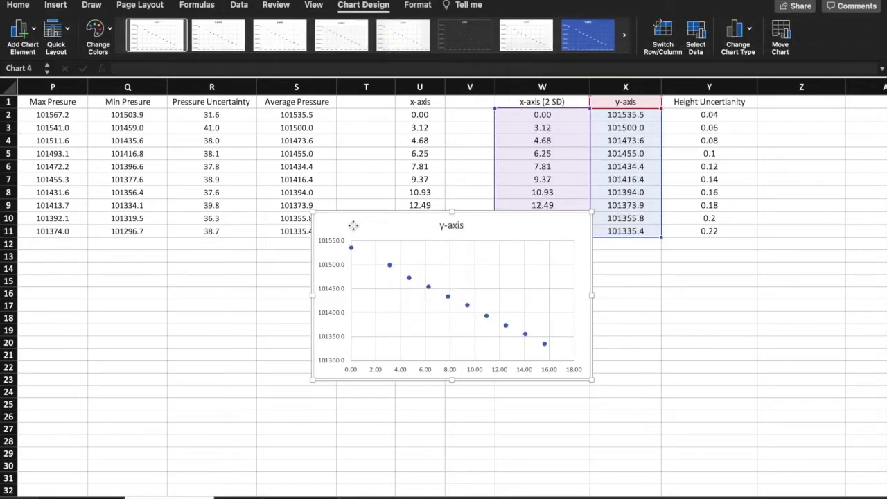
left_click_drag(353, 228, 352, 250)
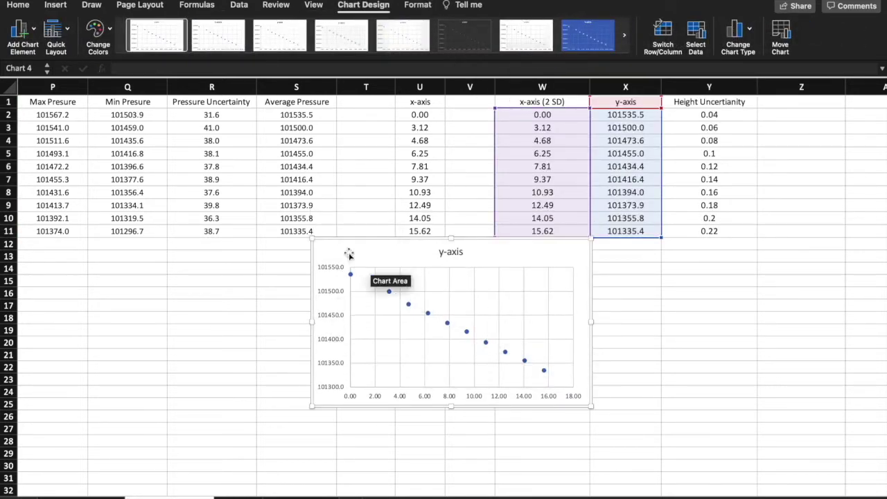
Add primary horizontal and primary vertical axis titles to the scatter chart
left_click(23, 31)
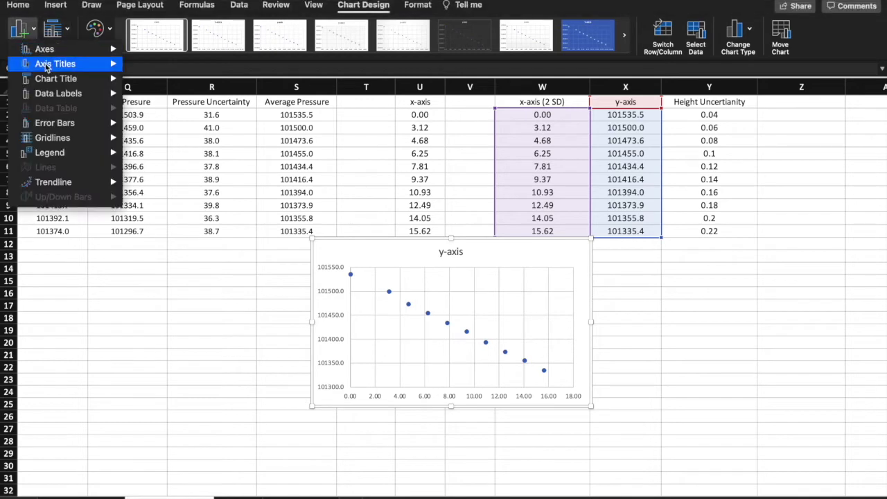
left_click(32, 32)
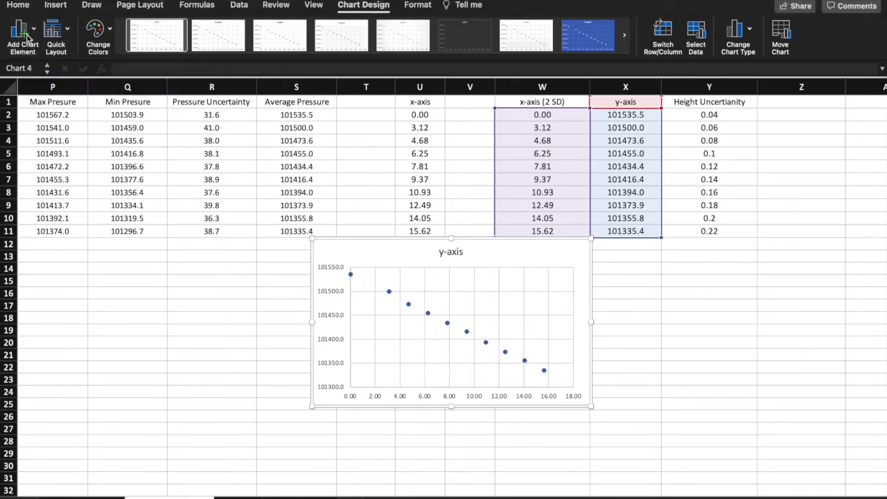
left_click(25, 33)
mouse_move(42, 67)
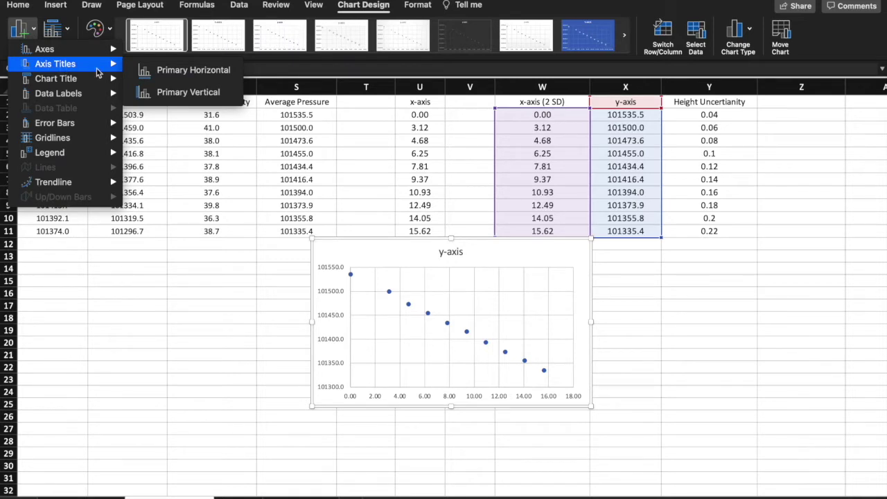
left_click(159, 72)
left_click(21, 32)
mouse_move(40, 67)
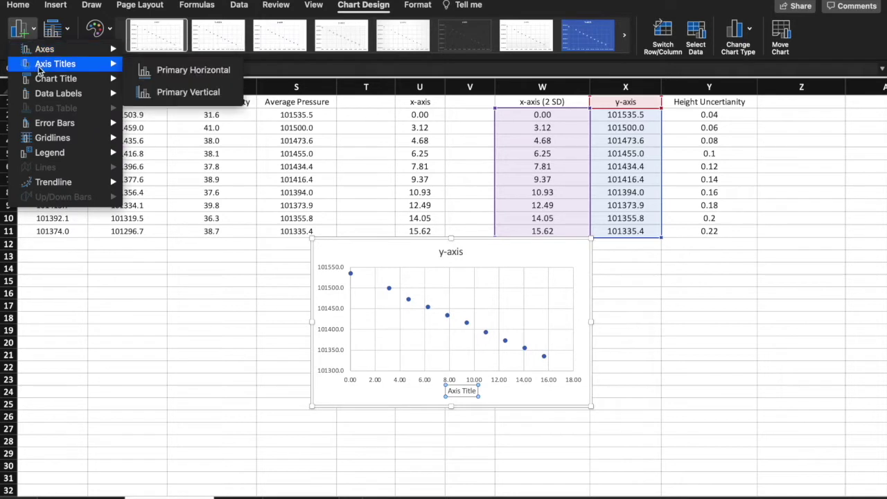
left_click(170, 100)
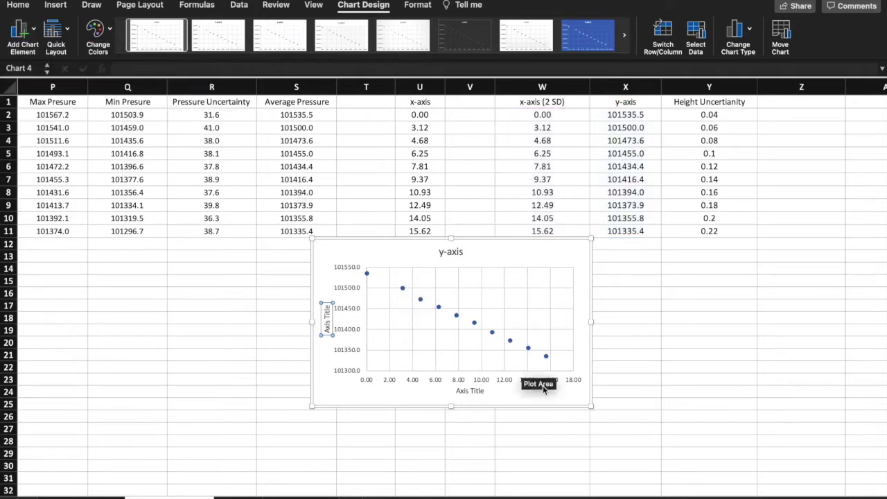
Label the horizontal axis "Height, meter" and the vertical axis "Pressure, Pascal"
left_click(466, 392)
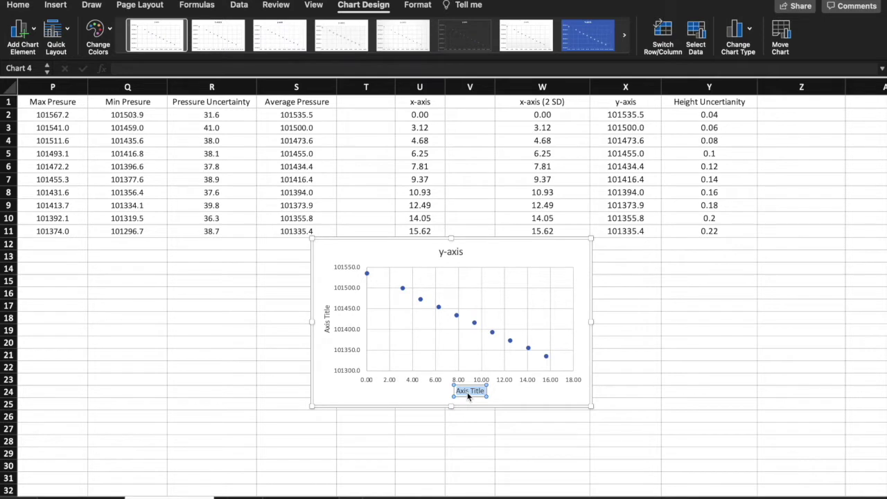
type("Height, meter")
left_click(322, 307)
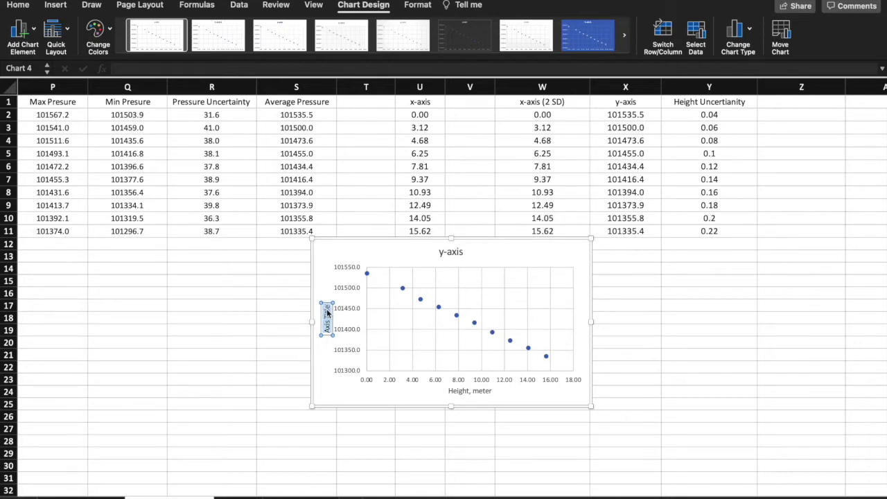
key("BackSpace")
type("Pressure, Pascal")
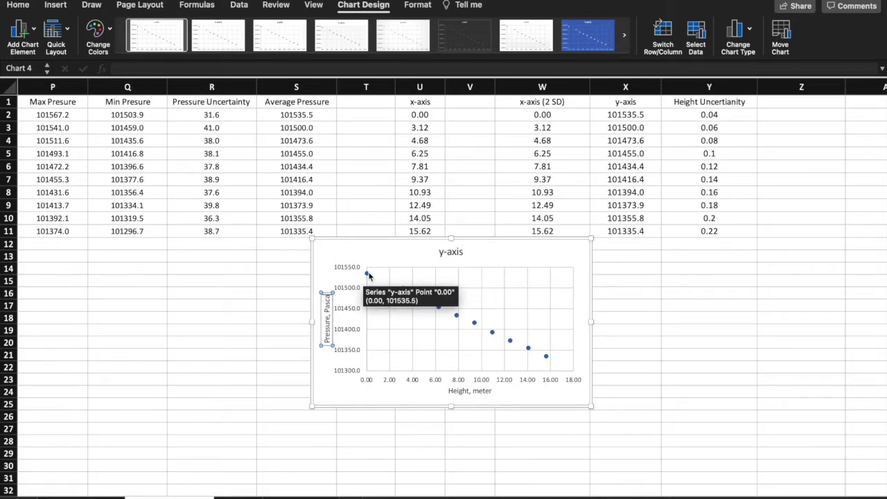
Change the chart title to "Pressure VS Height" and close the formatting options
double_click(451, 252)
triple_click(446, 252)
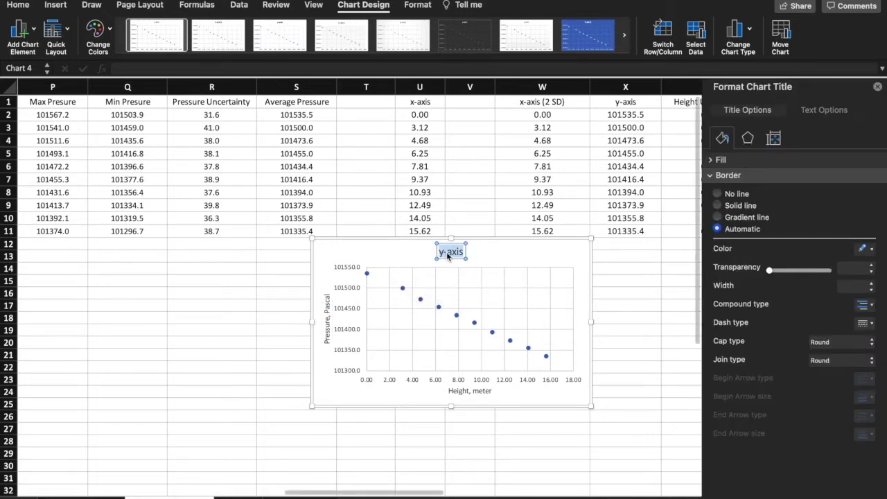
scroll(446, 251, "up", 2)
scroll(447, 256, "up", 3)
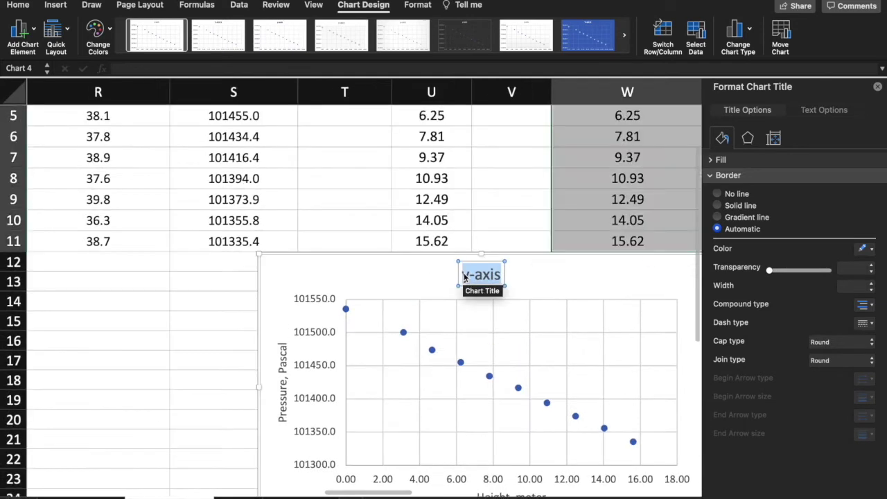
type("Pre")
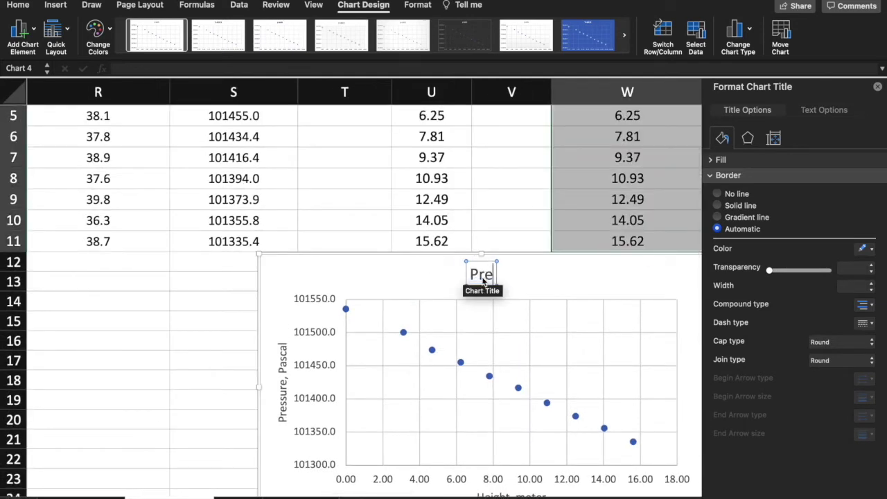
type("ssure VS")
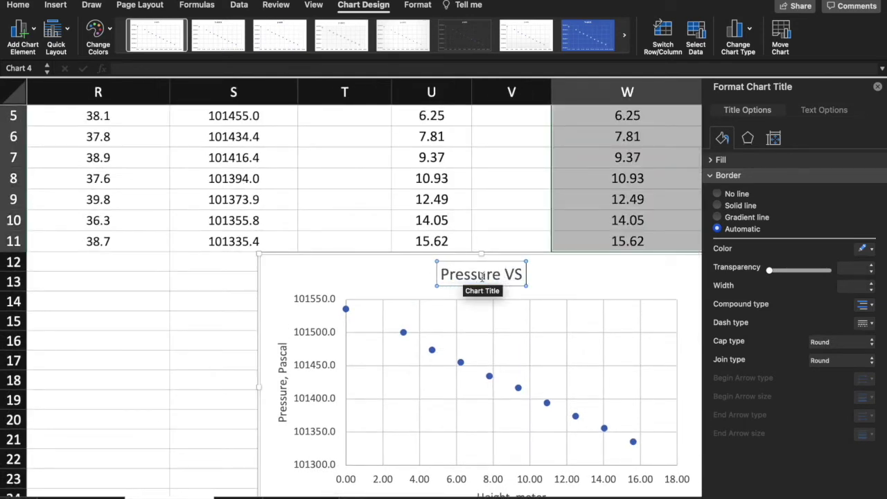
type(" Height")
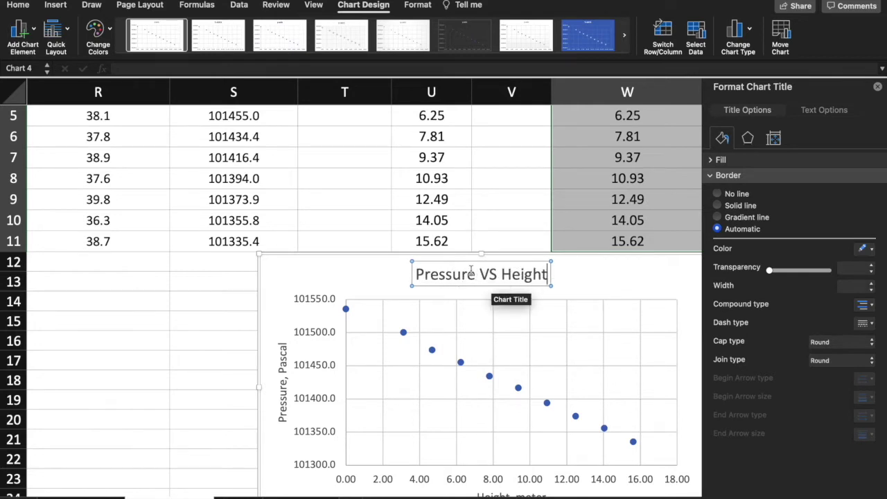
double_click(453, 270)
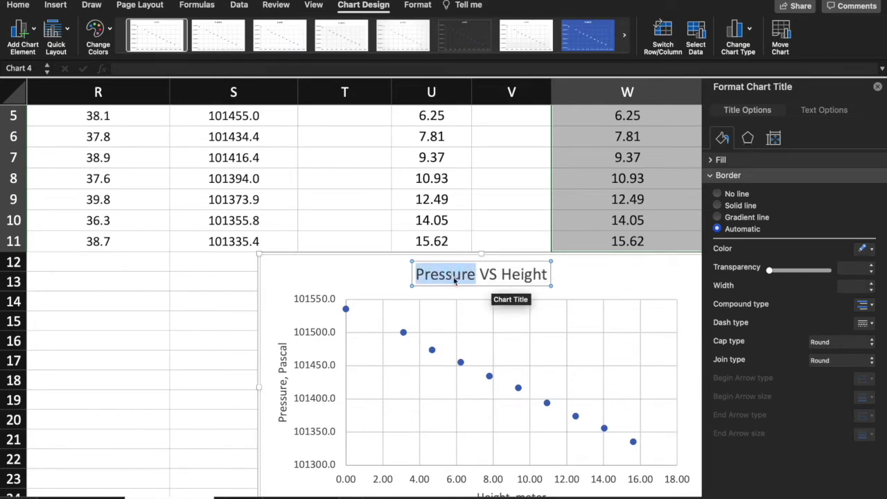
triple_click(441, 275)
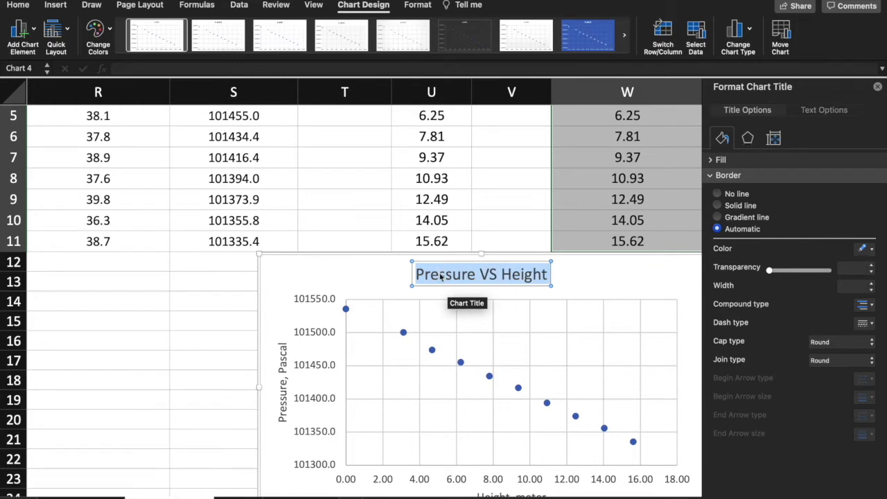
left_click(439, 274)
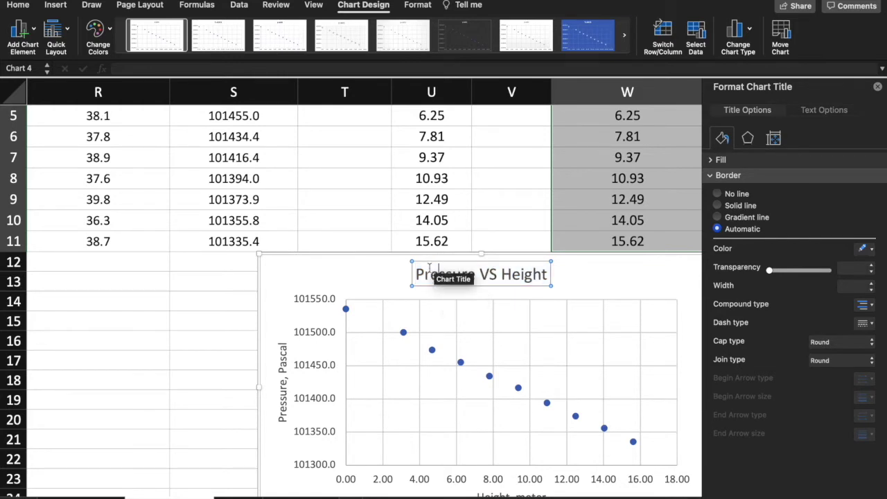
left_click(343, 282)
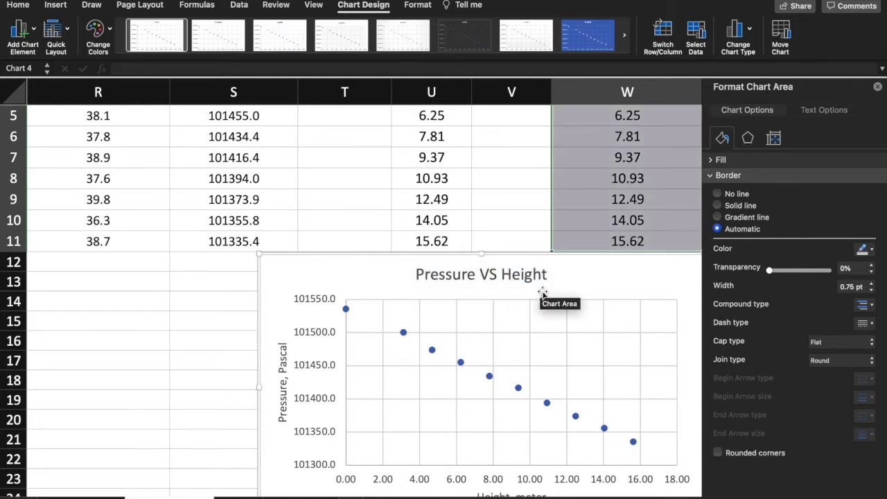
left_click(877, 85)
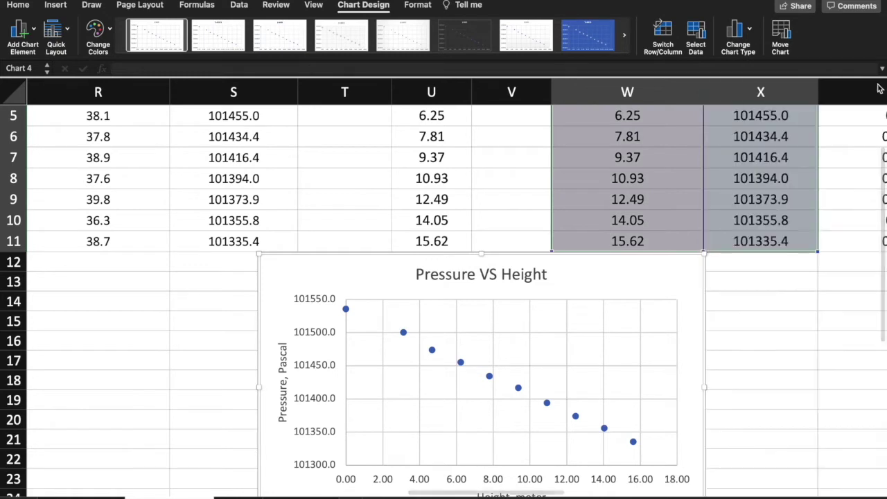
left_click(444, 274)
double_click(444, 274)
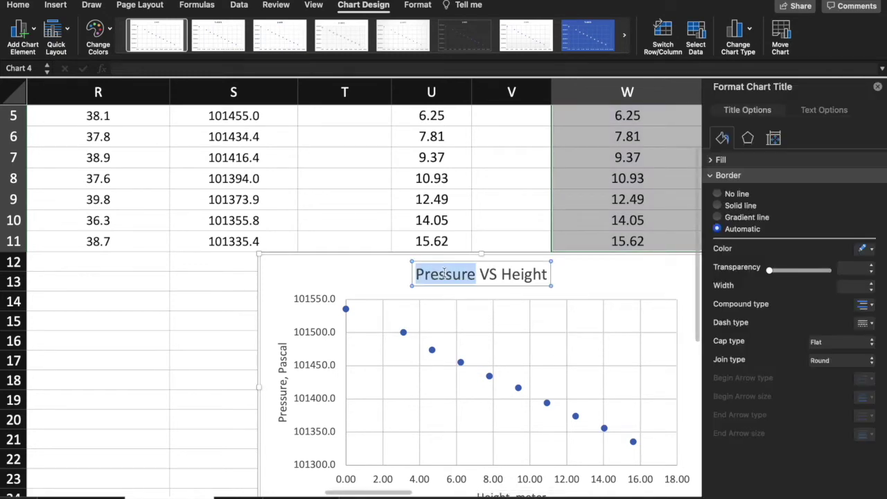
left_click(282, 348)
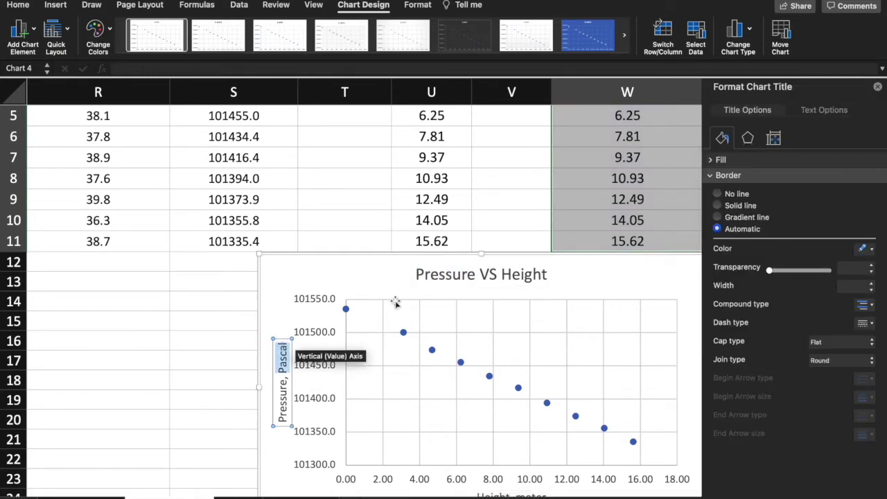
left_click(521, 275)
double_click(521, 275)
scroll(521, 276, "down", 3)
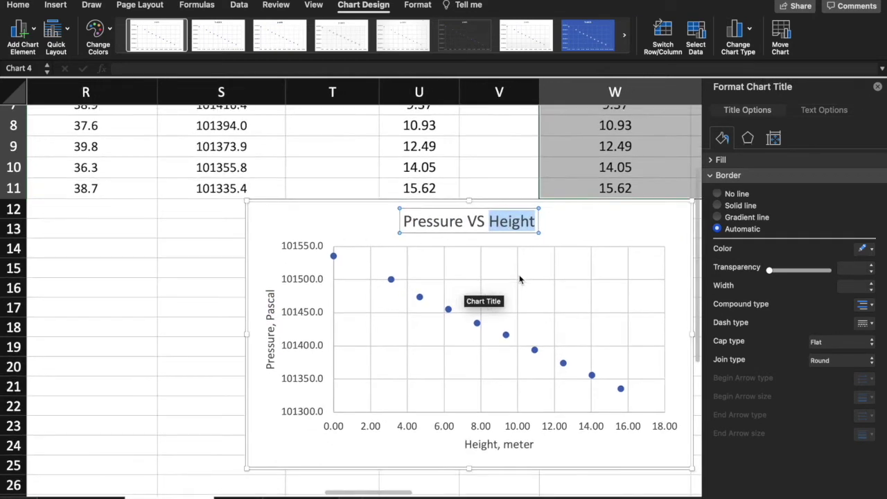
left_click(878, 87)
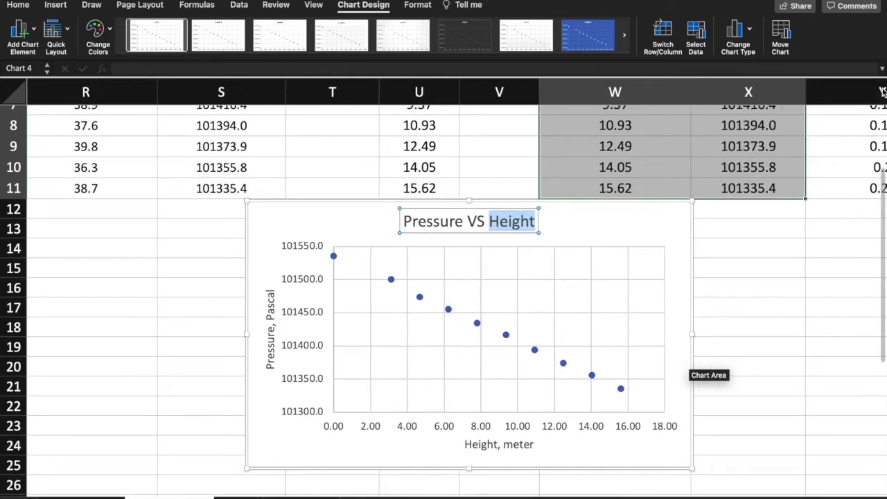
Add a linear trendline to the data series and display its equation and R-squared value on the chart
left_click(447, 308)
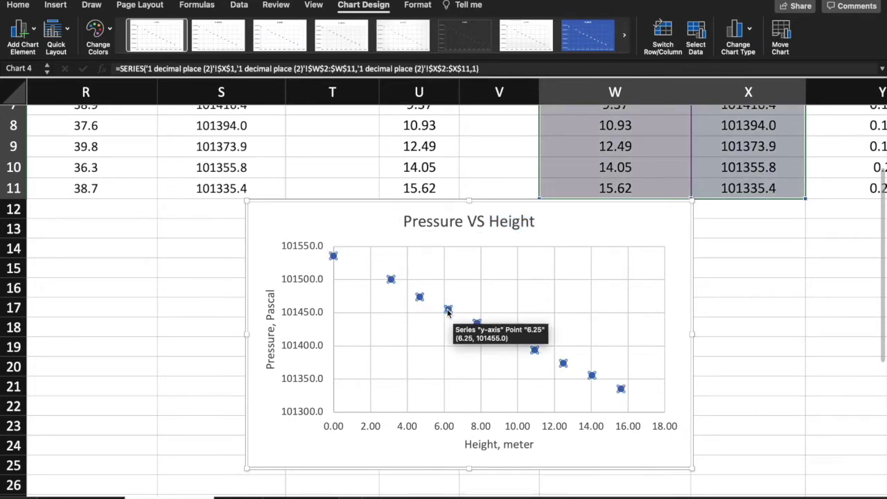
right_click(448, 309)
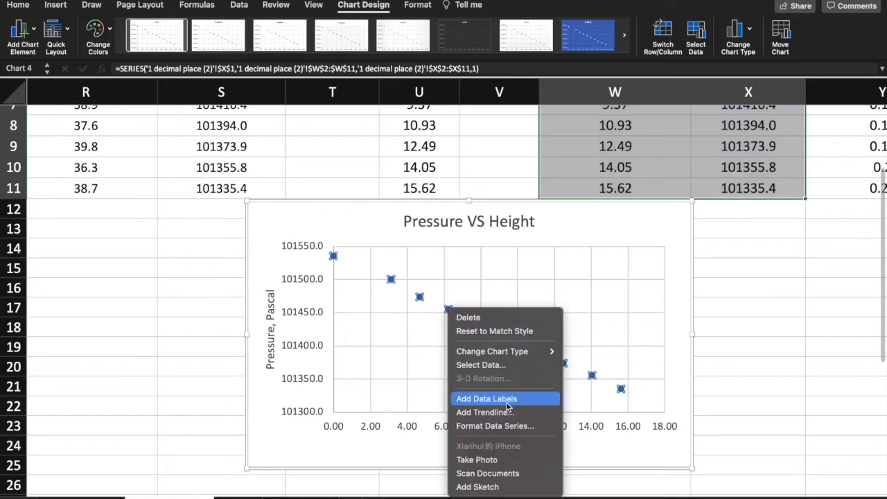
left_click(484, 412)
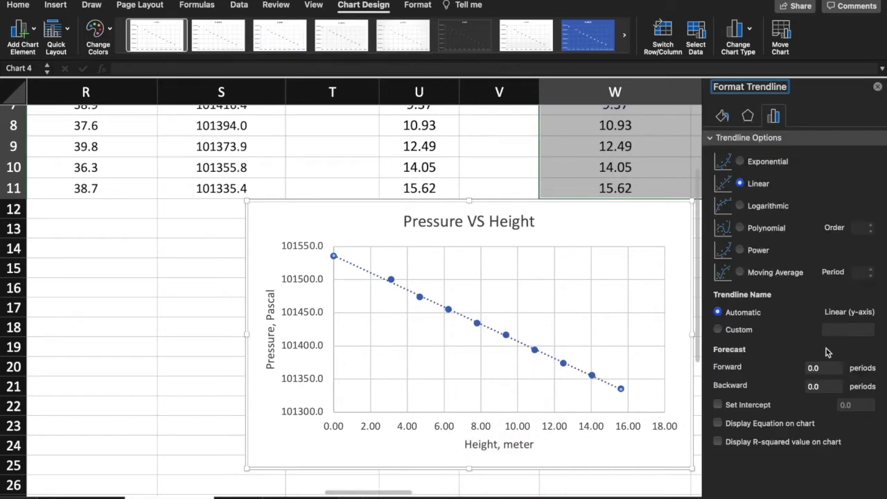
left_click(758, 430)
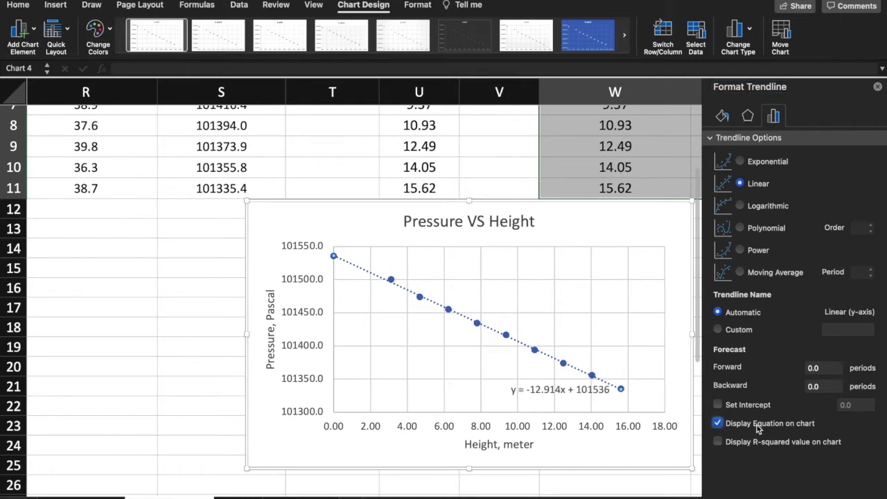
left_click(768, 444)
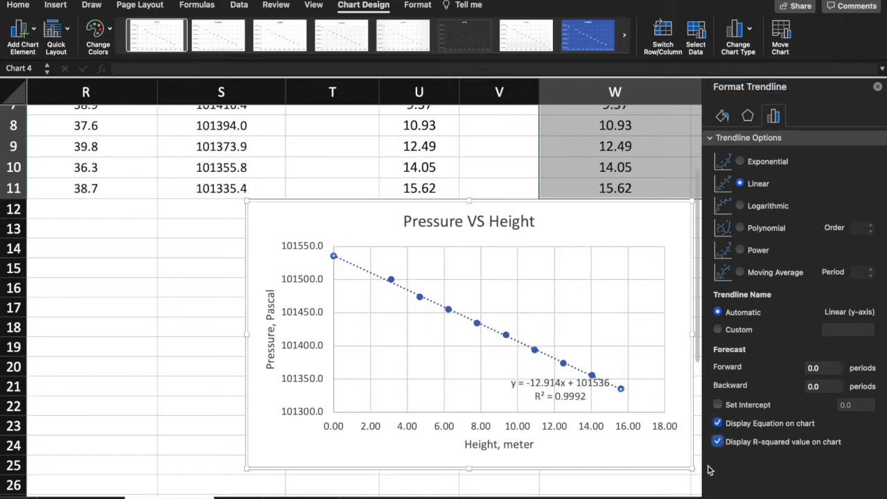
Move the trendline equation label above the line, clear of the data points, and fill it with orange
left_click(561, 396)
left_click_drag(547, 377, 586, 323)
triple_click(603, 328)
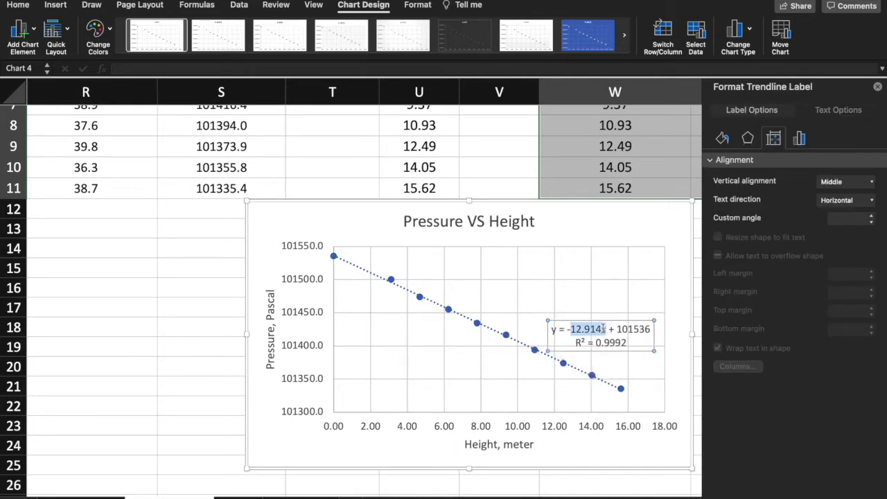
left_click(876, 87)
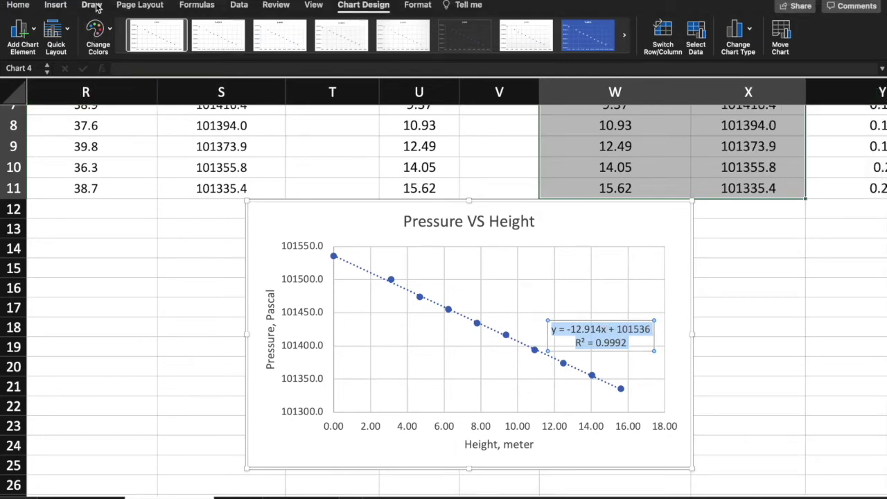
left_click(24, 6)
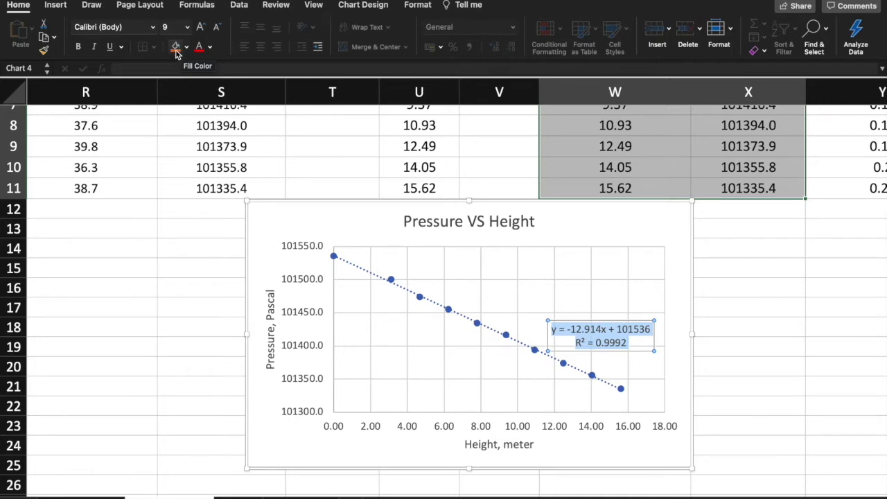
left_click(177, 47)
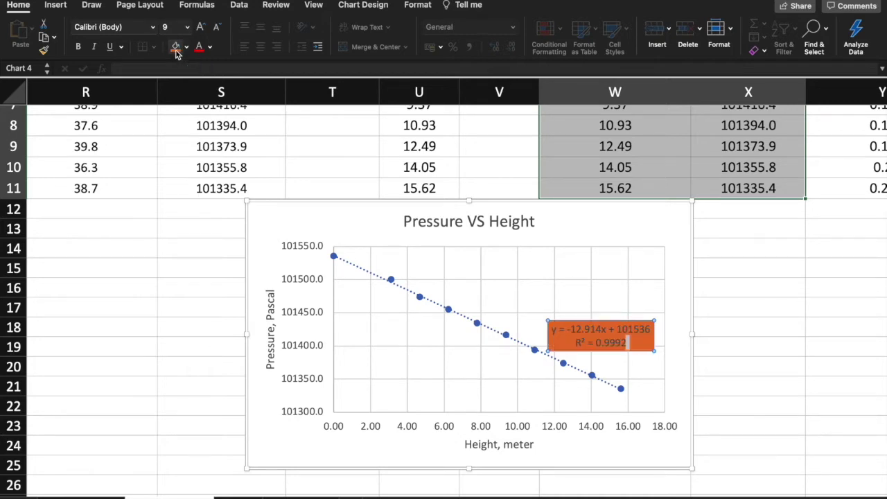
left_click(332, 188)
Add standard error bars to the scatter chart and shift the chart so it sits beneath columns R to V
scroll(625, 197, "down", 3)
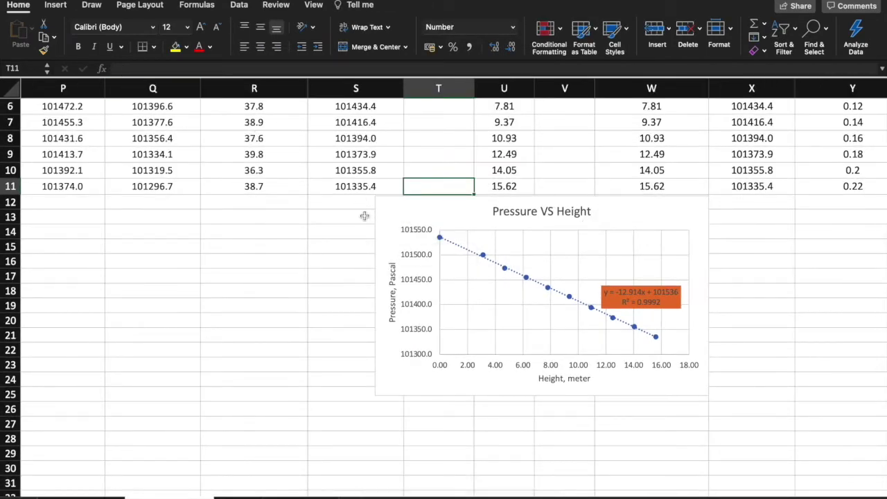
scroll(525, 267, "up", 3)
scroll(528, 265, "down", 2)
scroll(528, 265, "up", 2)
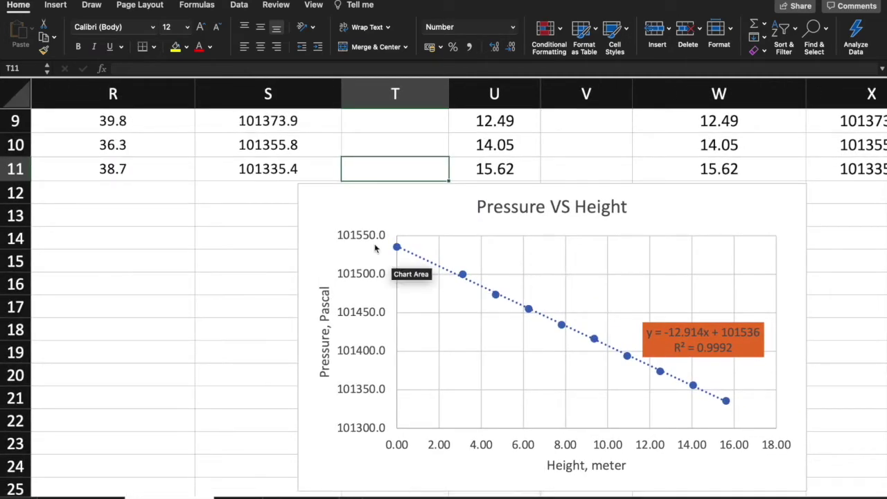
left_click_drag(388, 218, 357, 218)
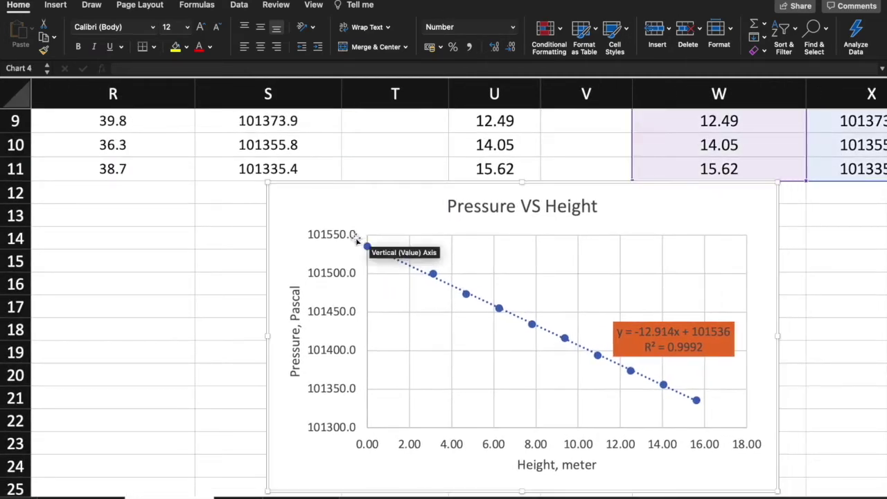
double_click(344, 194)
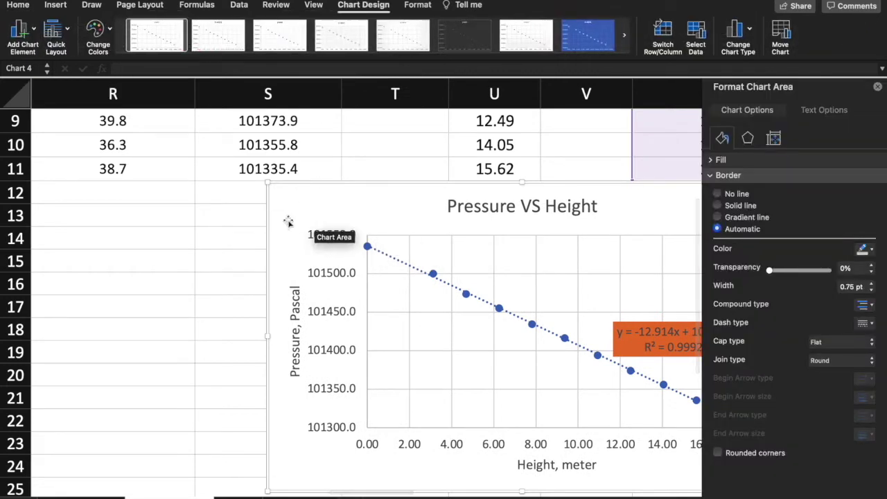
left_click(21, 31)
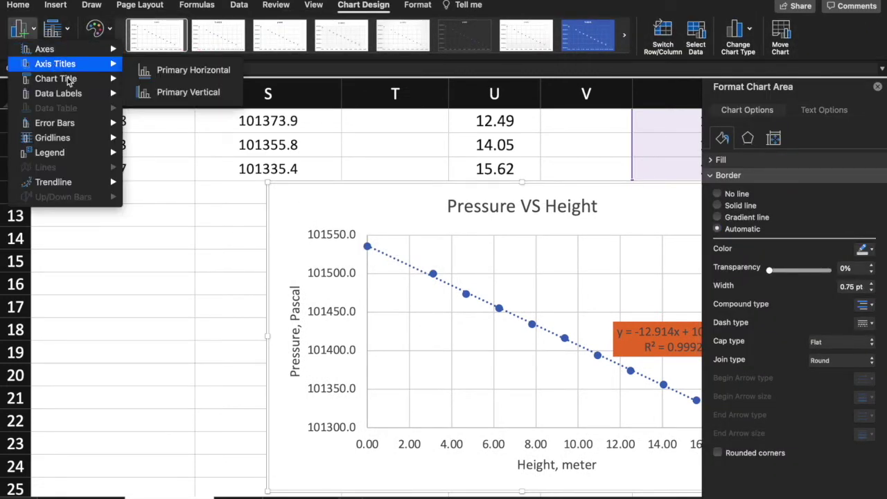
mouse_move(76, 123)
left_click(185, 151)
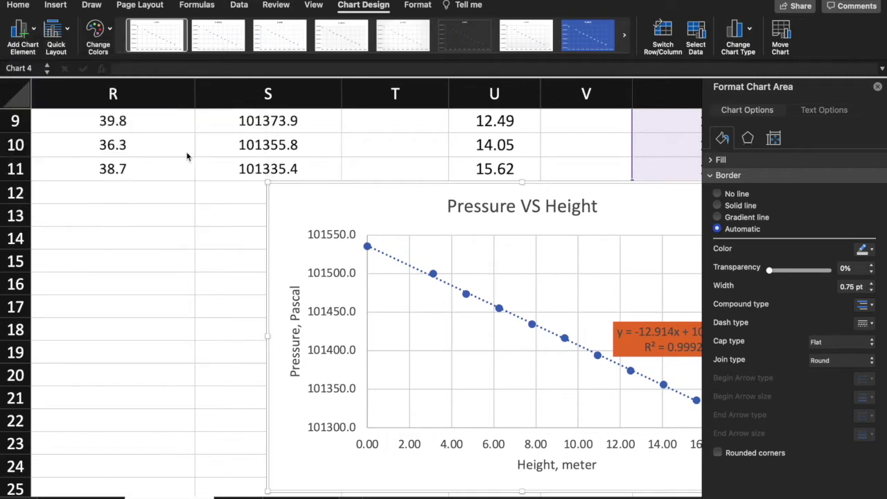
left_click_drag(345, 203, 212, 198)
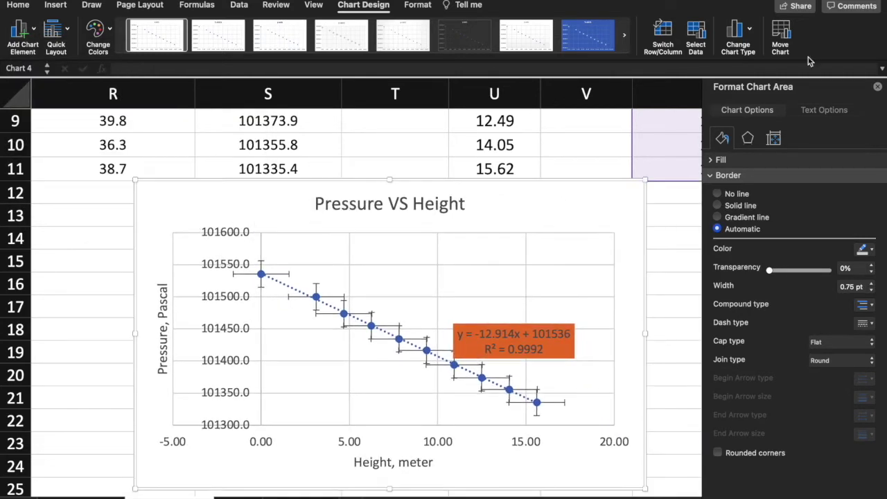
left_click(877, 87)
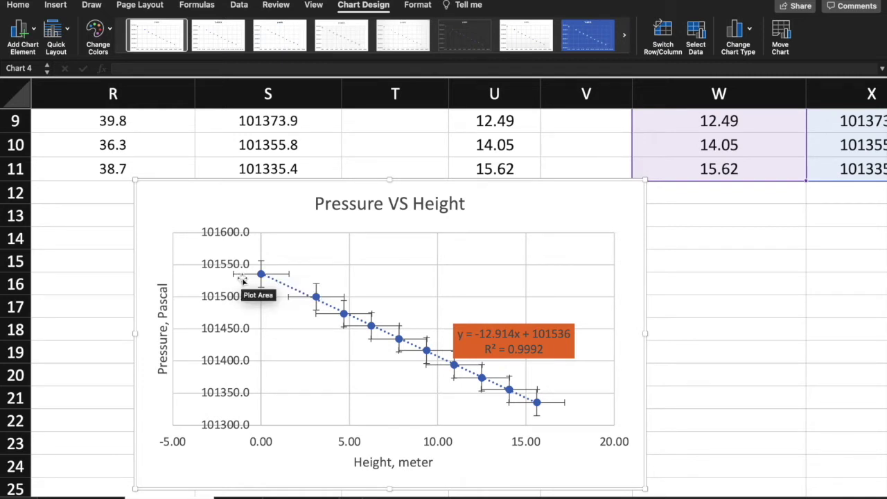
Switch the horizontal error bars to custom amounts, with the Height Uncertainty values in Y2:Y11 as the positive error
left_click(242, 277)
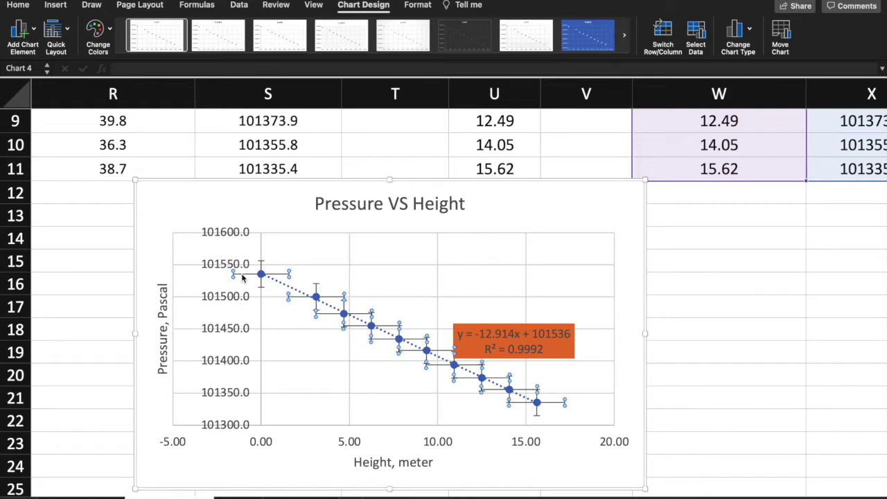
double_click(242, 277)
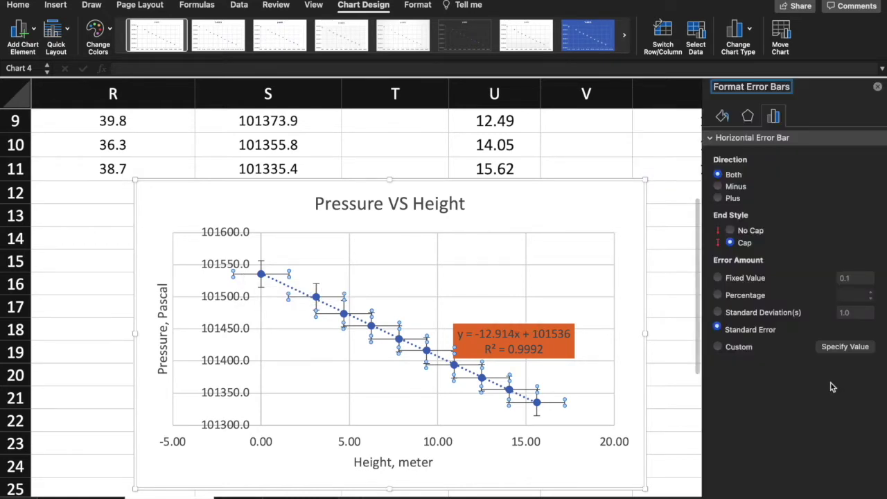
left_click(717, 346)
left_click(844, 346)
scroll(568, 343, "up", 4)
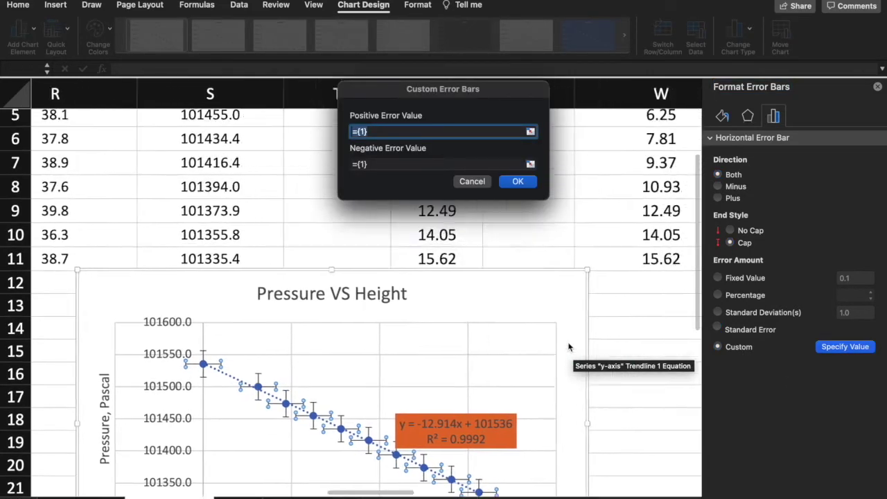
scroll(568, 343, "right", 3)
scroll(391, 320, "up", 3)
scroll(391, 320, "right", 5)
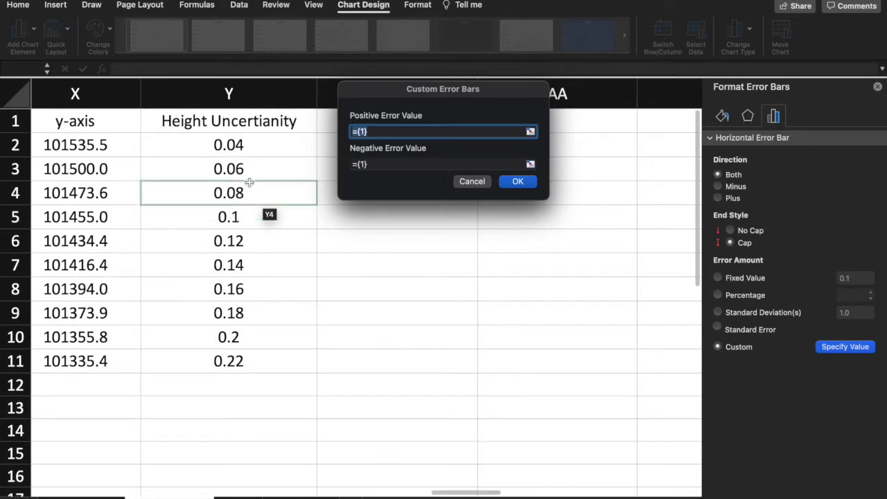
left_click(236, 143)
left_click_drag(250, 333, 247, 360)
Use Y2:Y11 as the negative error of the horizontal error bars too, and apply the custom values
left_click(403, 164)
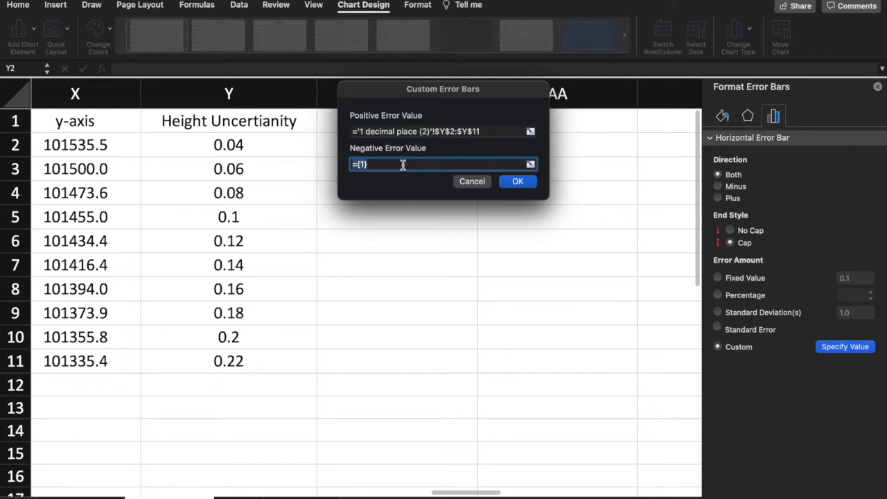
left_click_drag(257, 140, 266, 359)
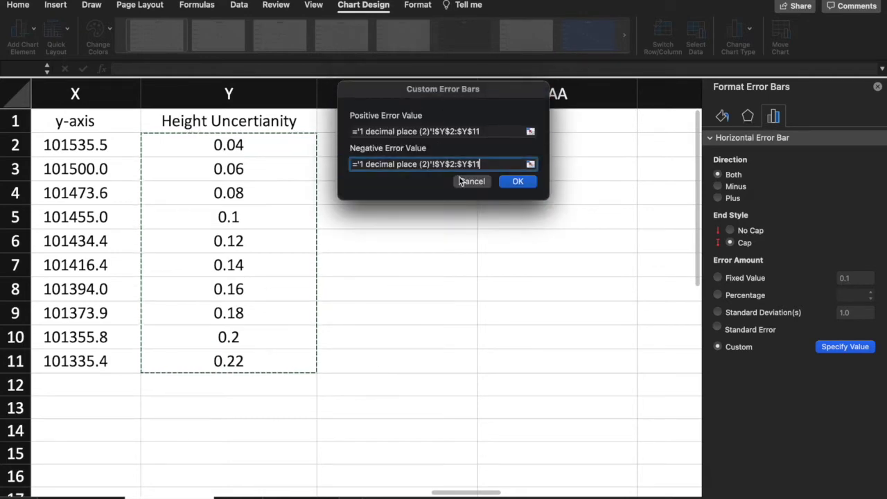
left_click(531, 181)
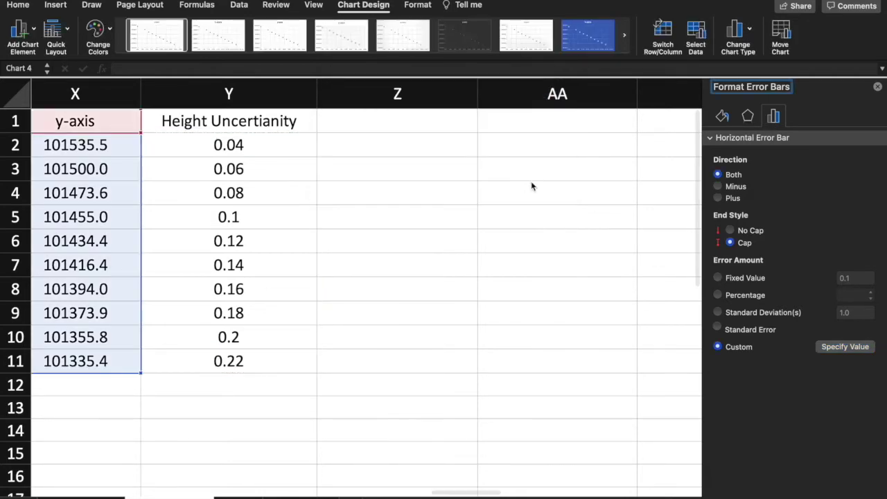
scroll(439, 304, "down", 3)
scroll(388, 304, "left", 1)
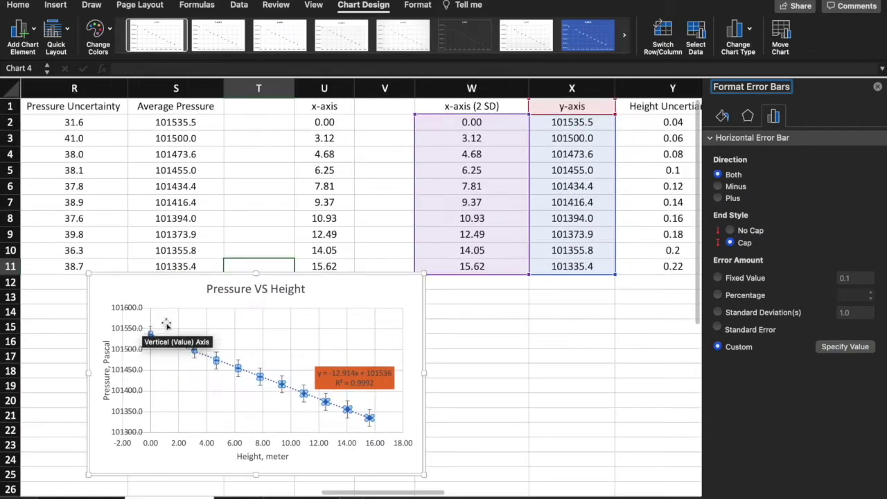
left_click(547, 311)
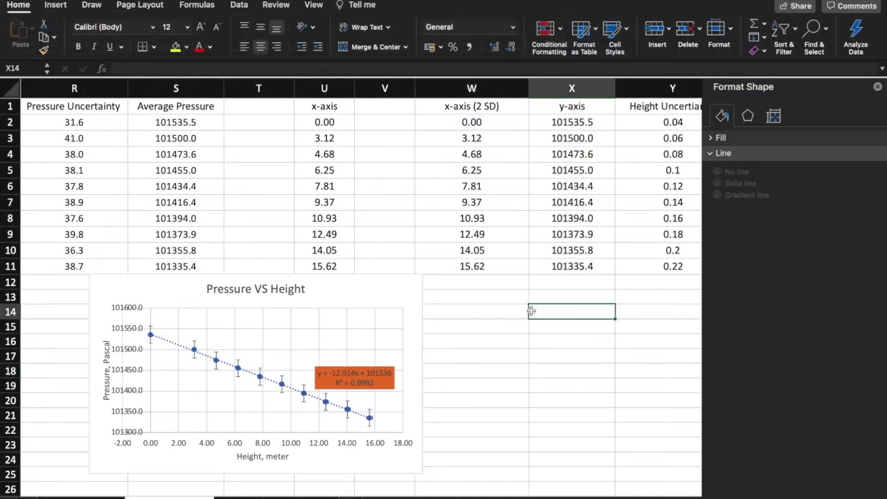
Switch the vertical error bars to custom amounts, with the Pressure Uncertainty values in R2:R11 as the positive error
scroll(155, 331, "up", 3)
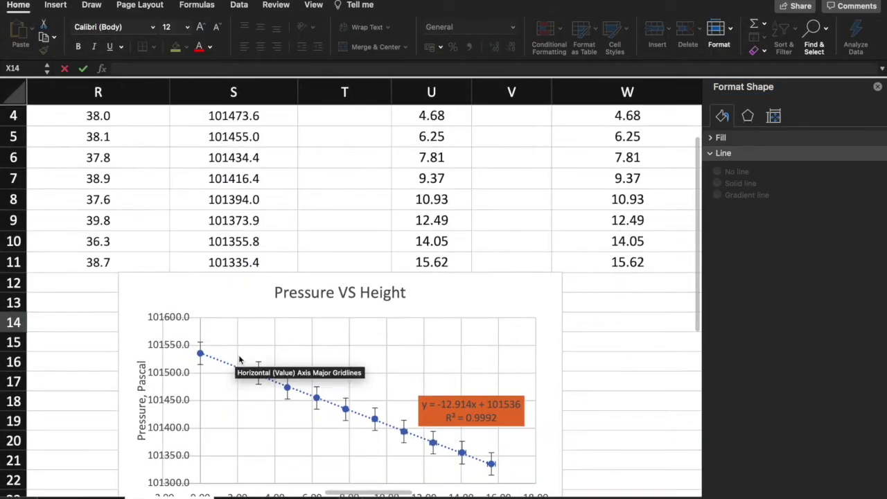
left_click(259, 366)
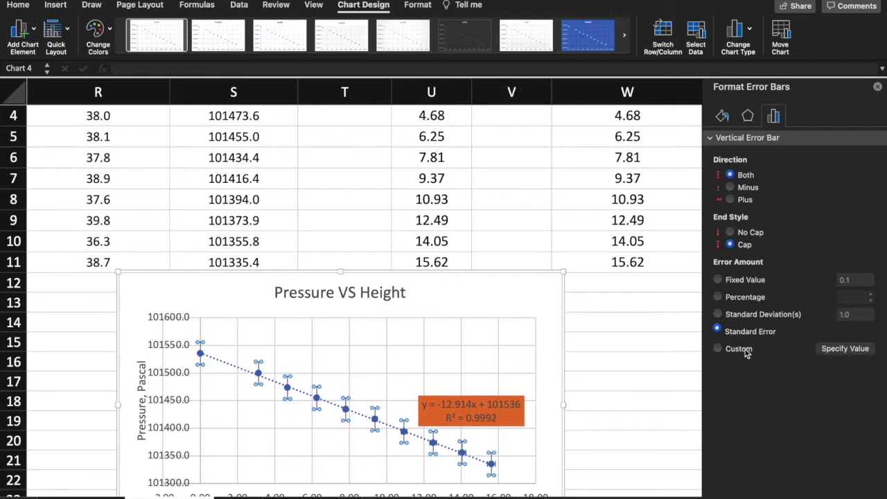
left_click(717, 348)
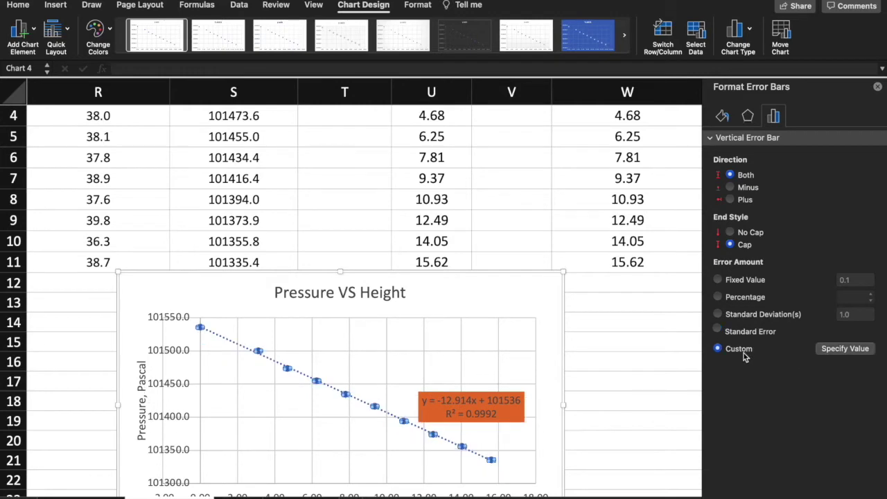
left_click(845, 349)
scroll(471, 301, "up", 3)
scroll(472, 302, "left", 5)
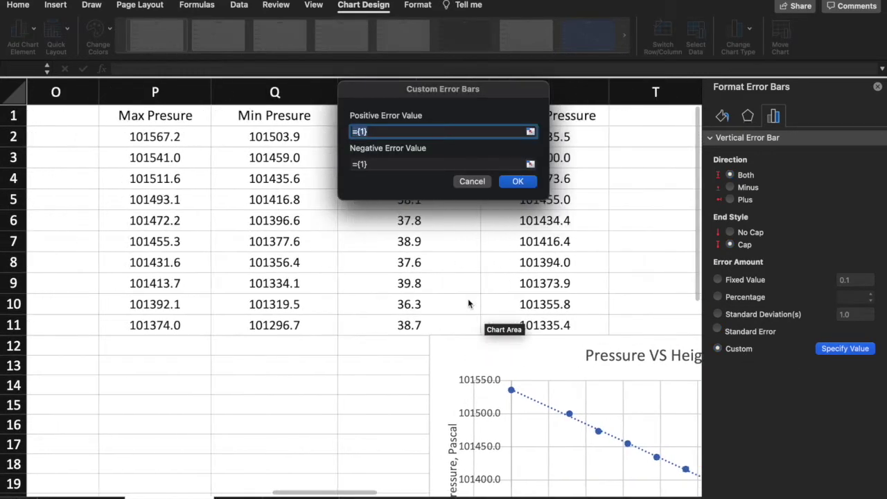
scroll(467, 304, "right", 5)
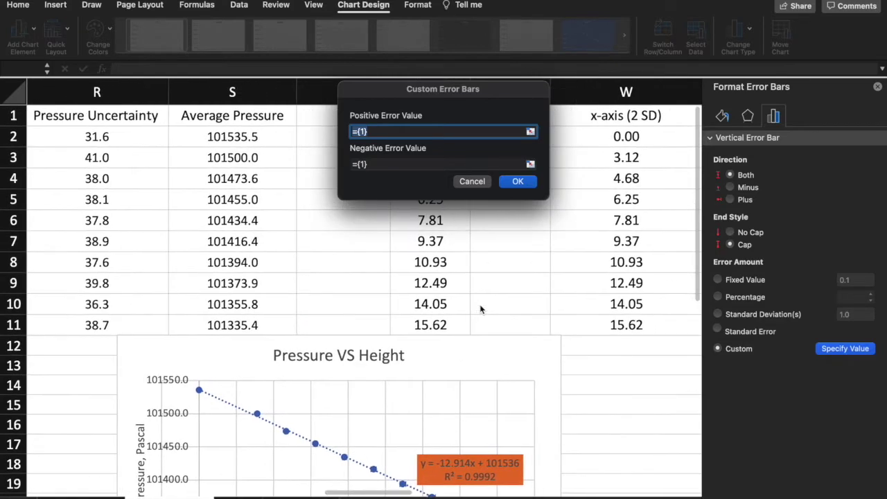
scroll(480, 304, "right", 3)
scroll(479, 305, "left", 4)
scroll(262, 310, "left", 2)
left_click_drag(236, 137, 230, 319)
Use R2:R11 as the negative error of the vertical error bars too, apply the custom values and deselect the chart
left_click(449, 163)
key("BackSpace")
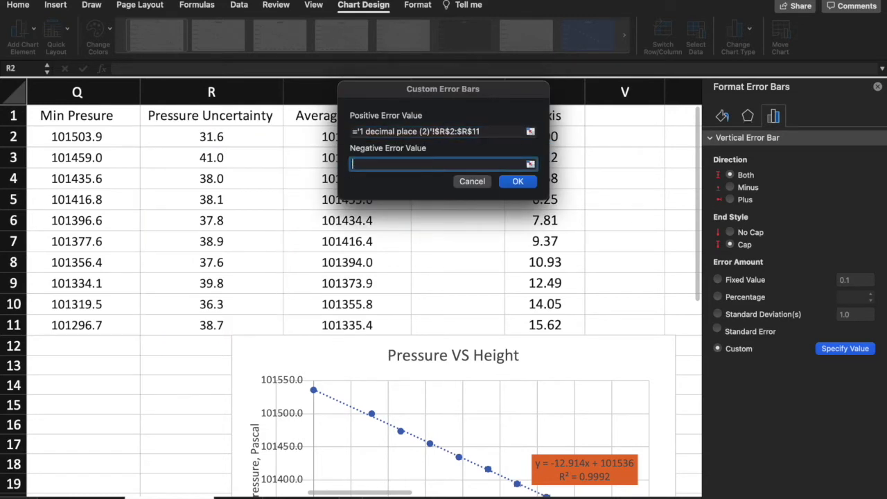
left_click_drag(234, 138, 235, 319)
left_click(518, 181)
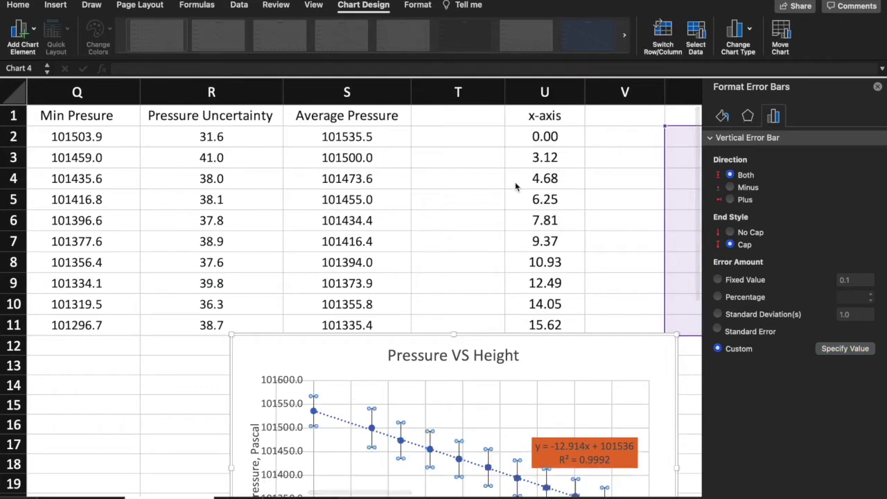
scroll(501, 358, "down", 2)
scroll(501, 358, "down", 2)
scroll(358, 260, "left", 1)
scroll(358, 260, "up", 1)
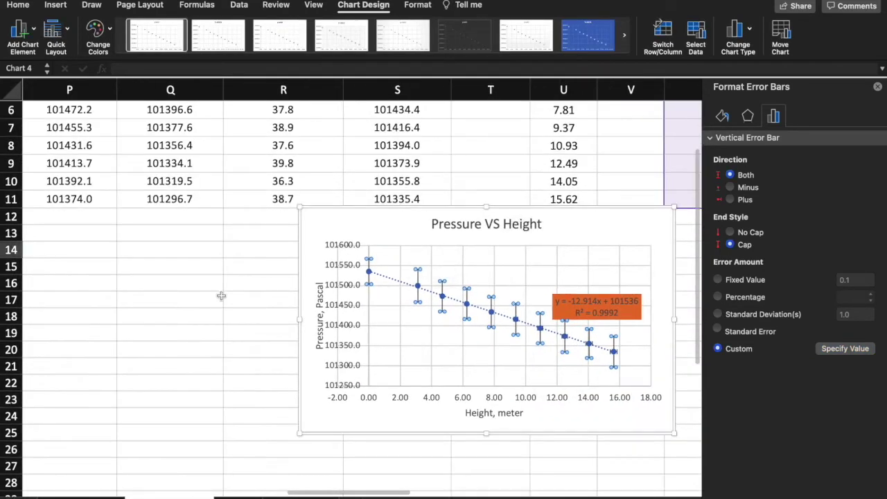
left_click(216, 311)
scroll(329, 413, "down", 3)
scroll(329, 413, "right", 1)
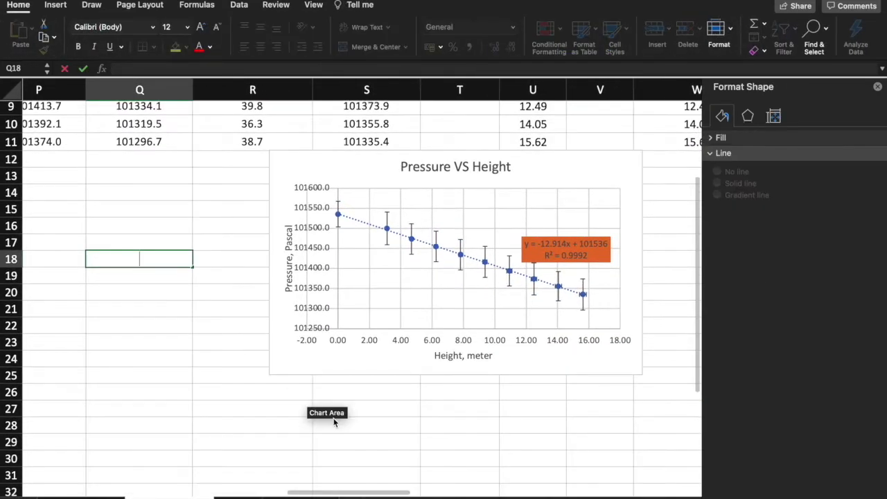
Close the chart formatting pane and move the chart below the data table, beneath columns U to X
left_click_drag(544, 161, 520, 175)
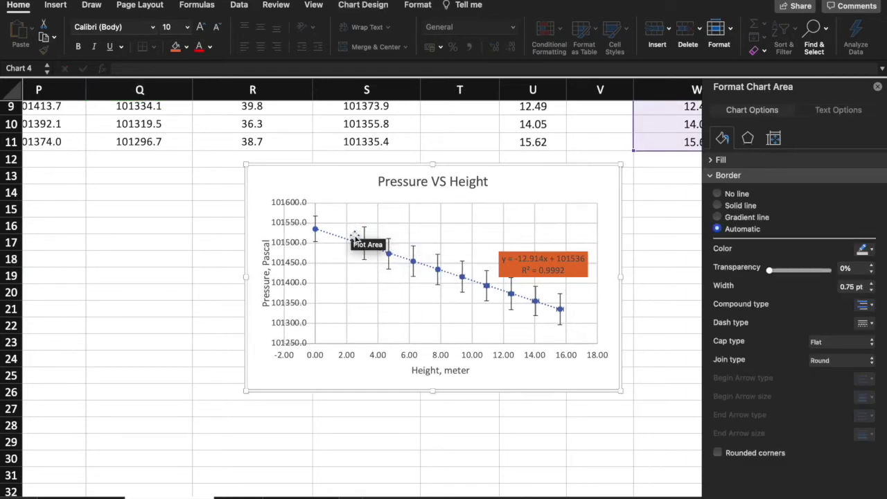
left_click(876, 89)
scroll(659, 238, "down", 2)
scroll(603, 291, "up", 5)
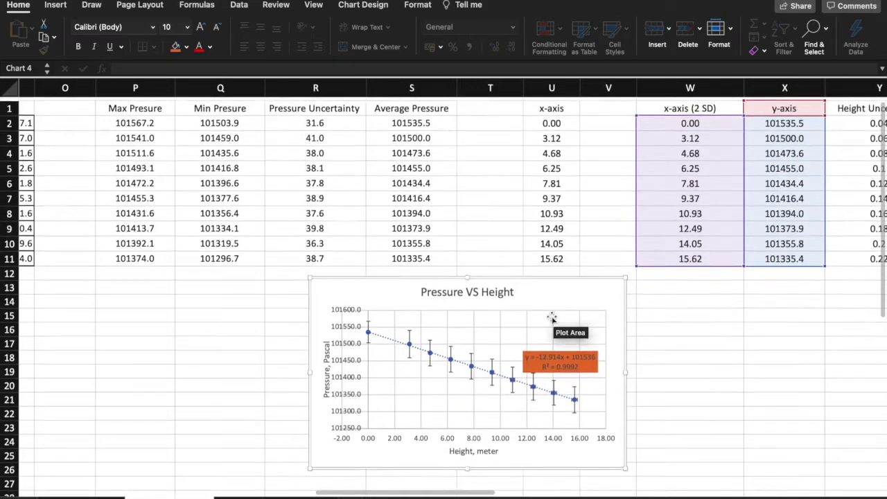
scroll(552, 317, "left", 3)
left_click_drag(520, 290, 614, 291)
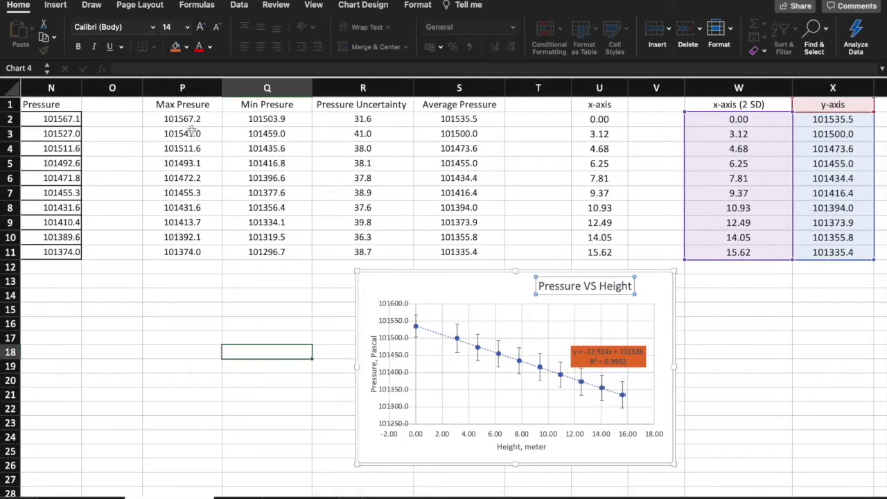
key("super+z")
left_click_drag(405, 294, 460, 302)
scroll(430, 290, "right", 5)
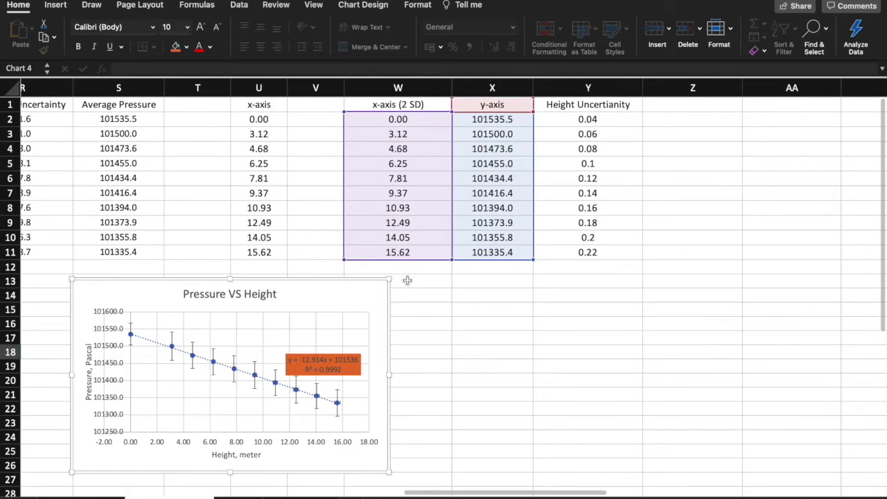
left_click_drag(138, 299, 280, 284)
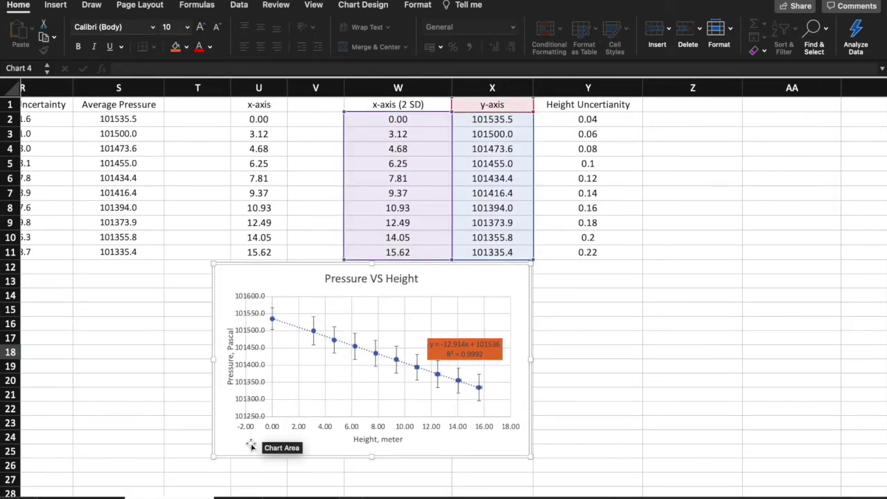
Set the minimum bound of the chart's horizontal Height axis to 0.0 and return to the sheet
double_click(250, 428)
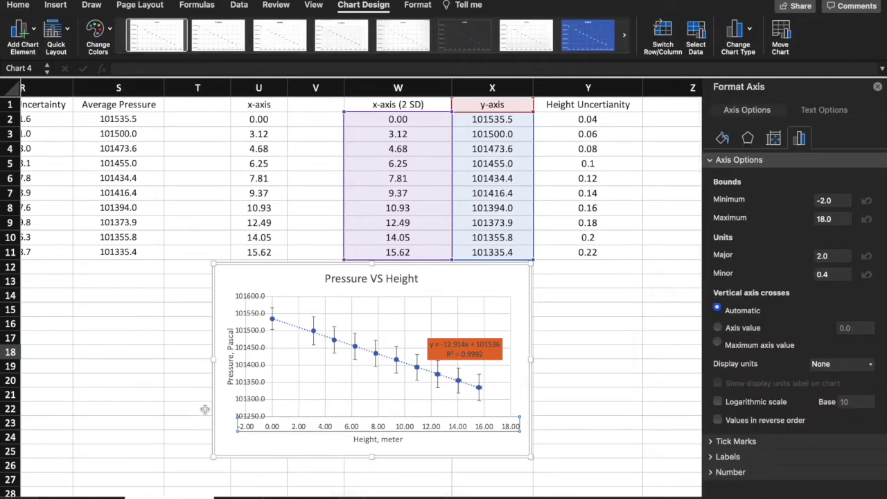
scroll(246, 430, "left", 1)
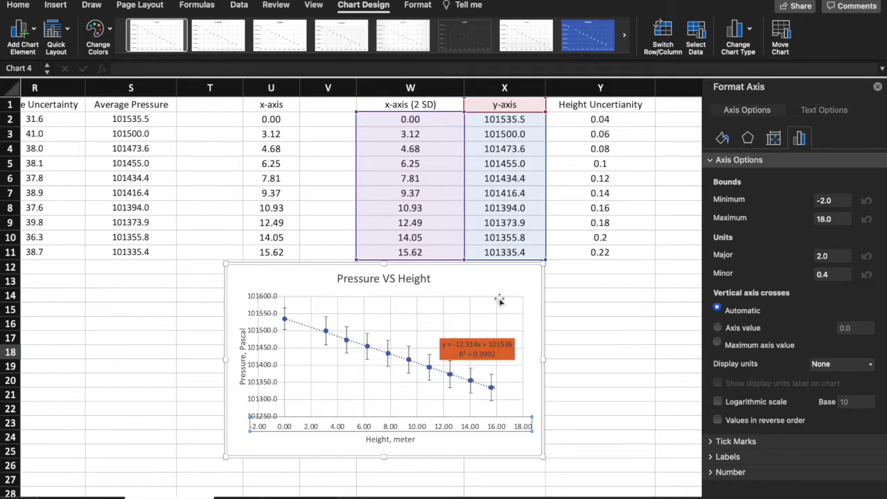
left_click(616, 237)
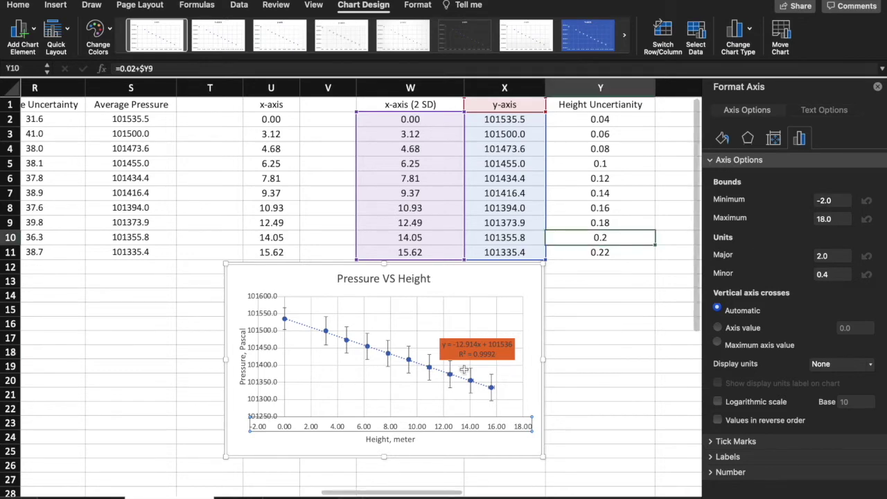
left_click(277, 454)
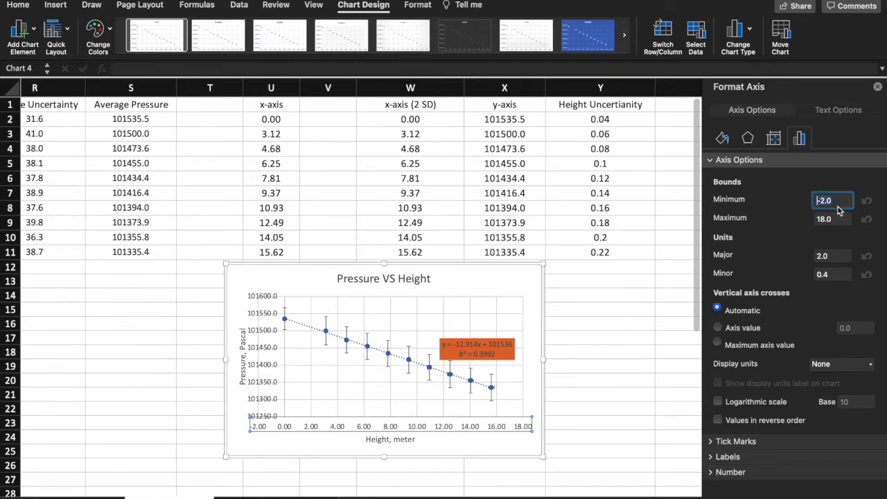
key("Return")
left_click(627, 383)
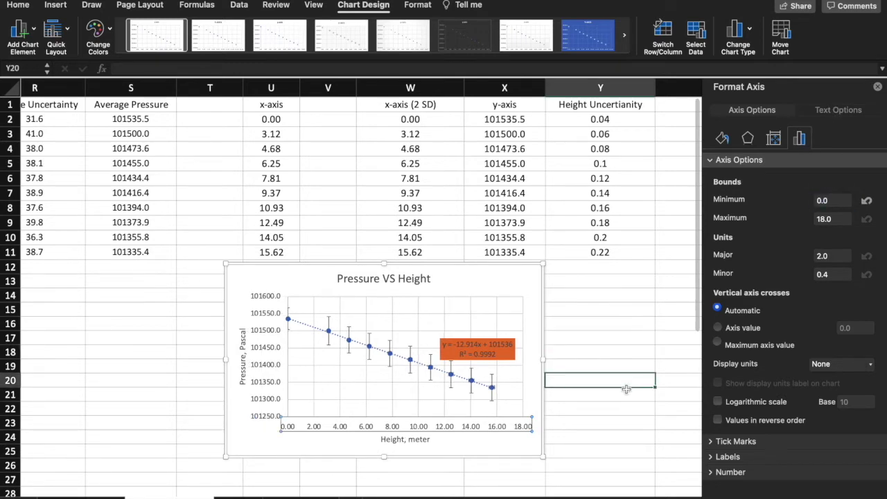
Move the chart away from the data into the empty area under columns AA to AC and deselect it
left_click_drag(291, 283, 372, 292)
scroll(373, 292, "right", 5)
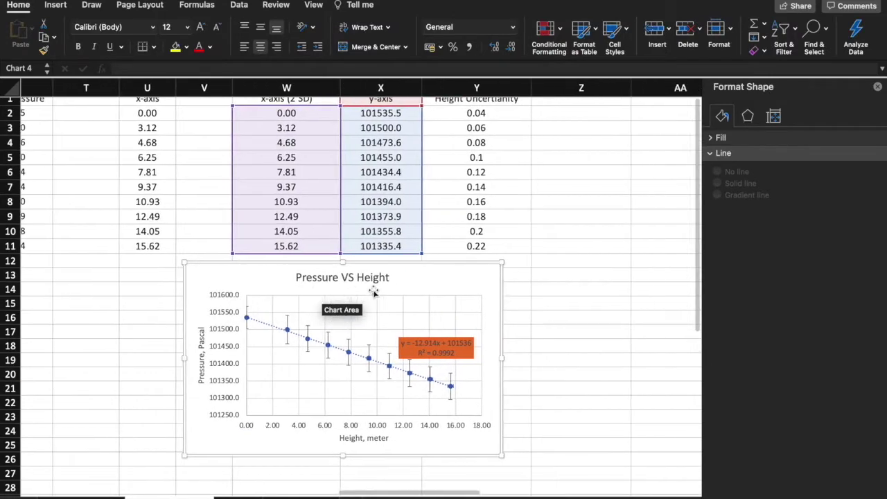
left_click_drag(182, 279, 270, 299)
left_click(624, 208)
scroll(623, 208, "left", 10)
scroll(131, 142, "right", 15)
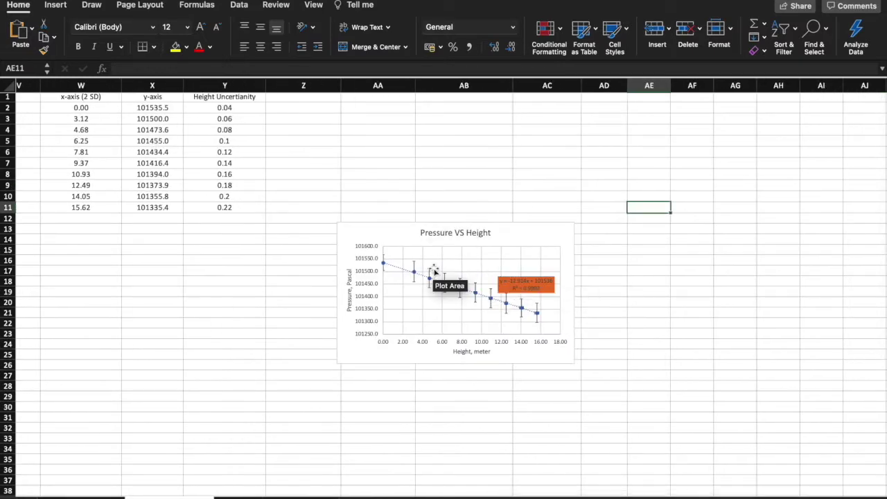
Enter the header "max gradient x" in Z1, next to the Height Uncertainty column
scroll(436, 282, "up", 5)
scroll(433, 270, "up", 3)
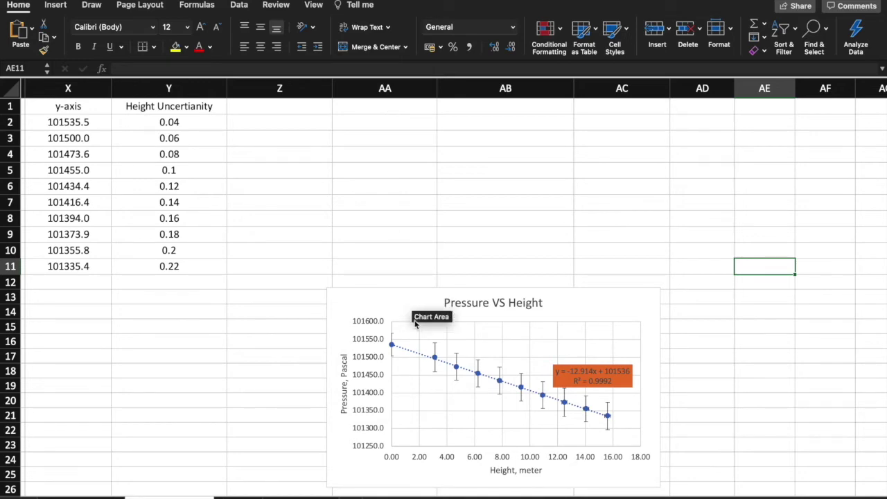
scroll(426, 385, "up", 5, "ctrl")
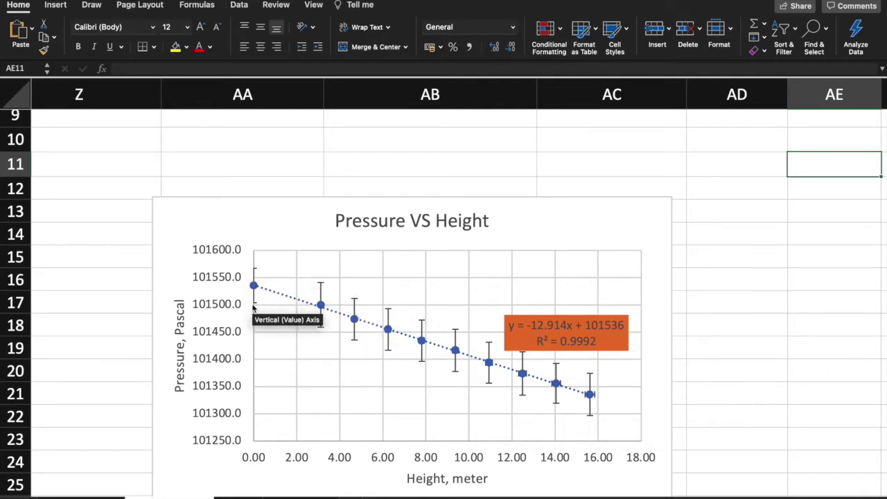
scroll(593, 378, "down", 3)
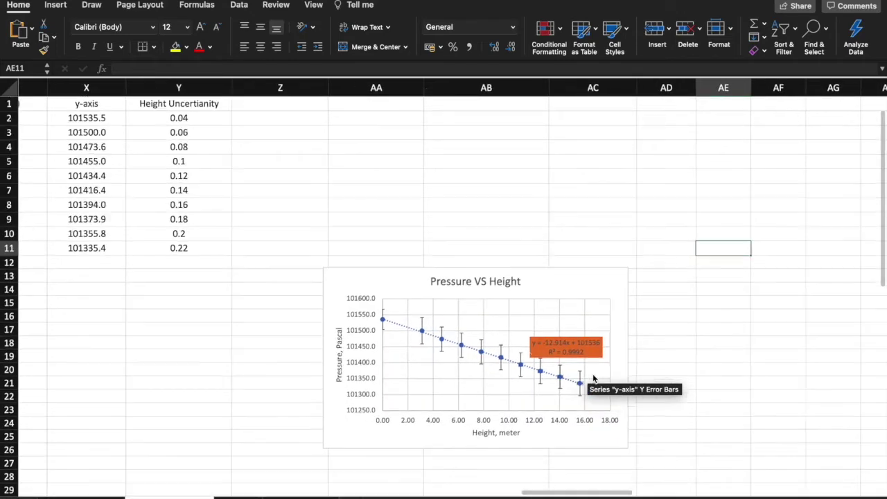
scroll(376, 164, "left", 2)
left_click(375, 99)
type("ma")
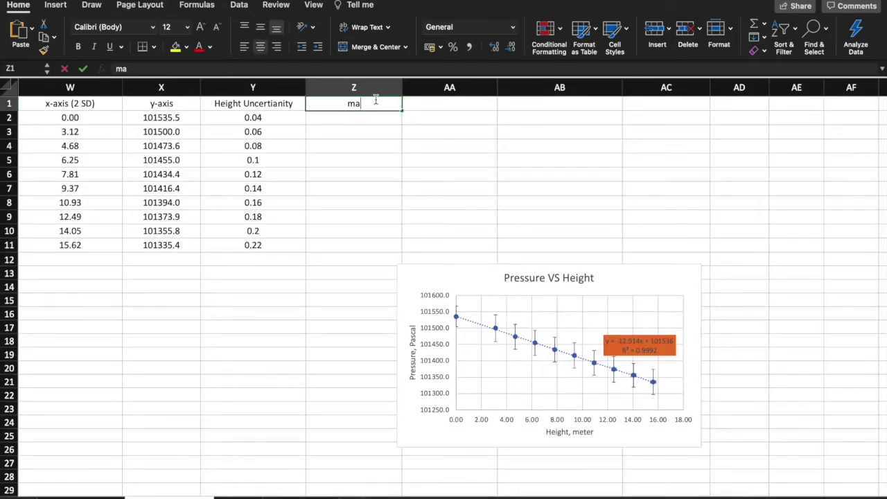
type("x fr")
key("BackSpace")
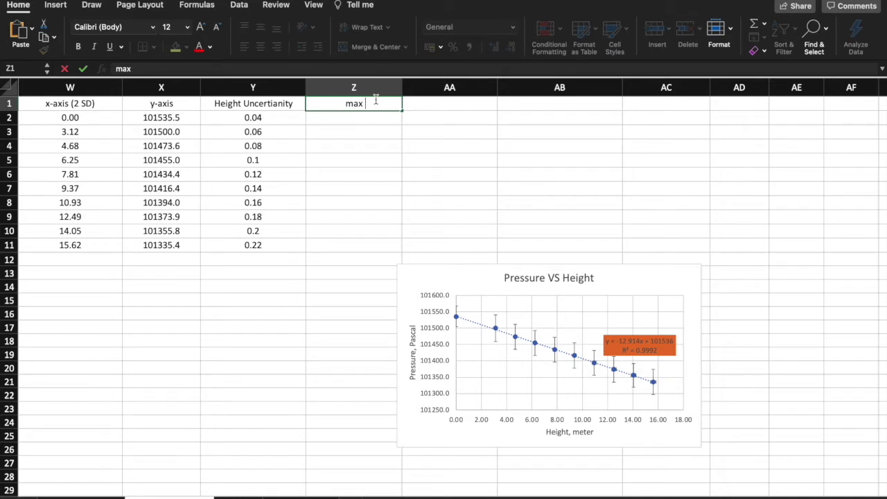
left_click(416, 104)
Copy the header from Z1 into AA1, AB1 and AC1
left_click(354, 111)
key("ctrl+c")
left_click(459, 104)
key("ctrl+v")
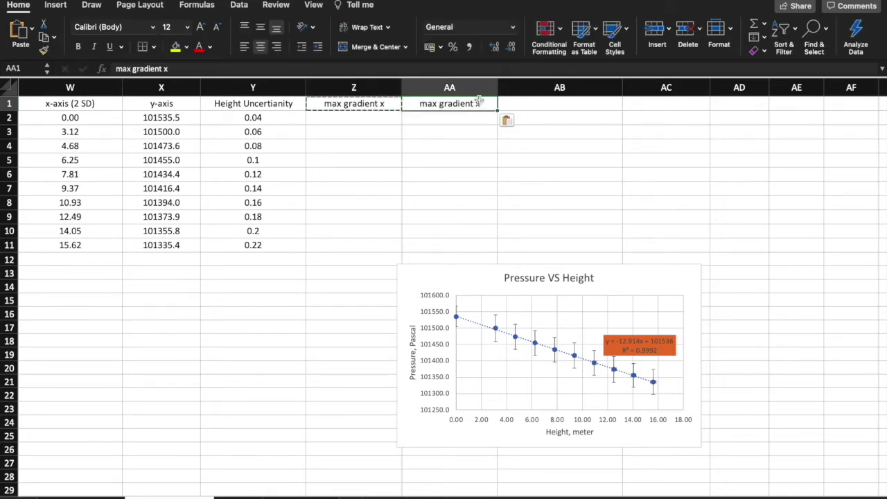
left_click(571, 104)
left_click(670, 101)
key("ctrl+v")
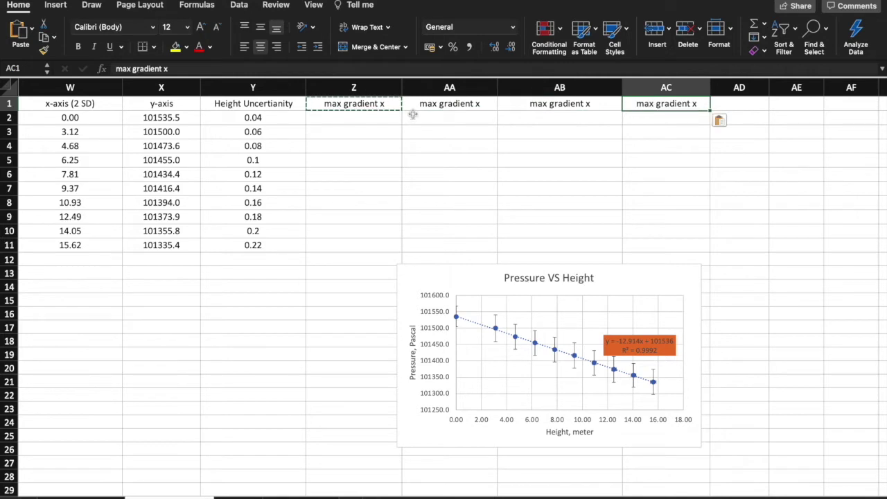
Change the header in AA1 to "max gradient y"
double_click(480, 103)
key("BackSpace")
type("y")
Change the headers in AB1 and AC1 to "min gradient x"
left_click(548, 103)
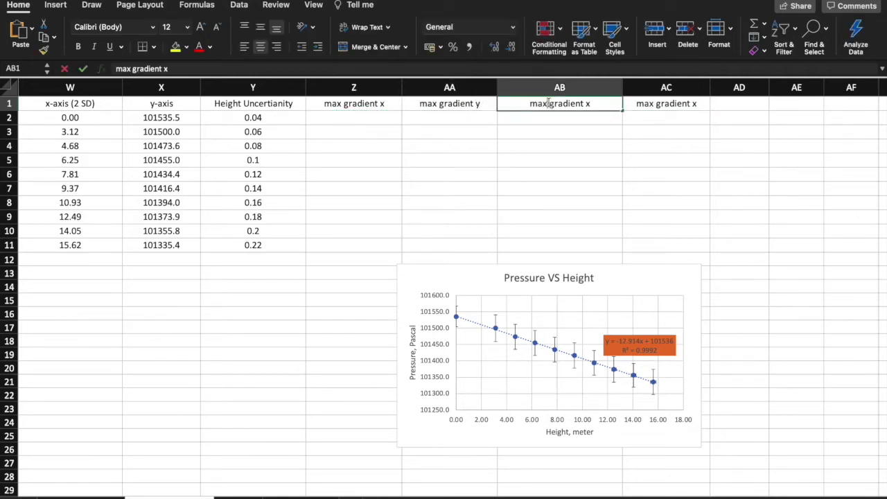
double_click(548, 103)
key("BackSpace")
key("BackSpace")
left_click(646, 103)
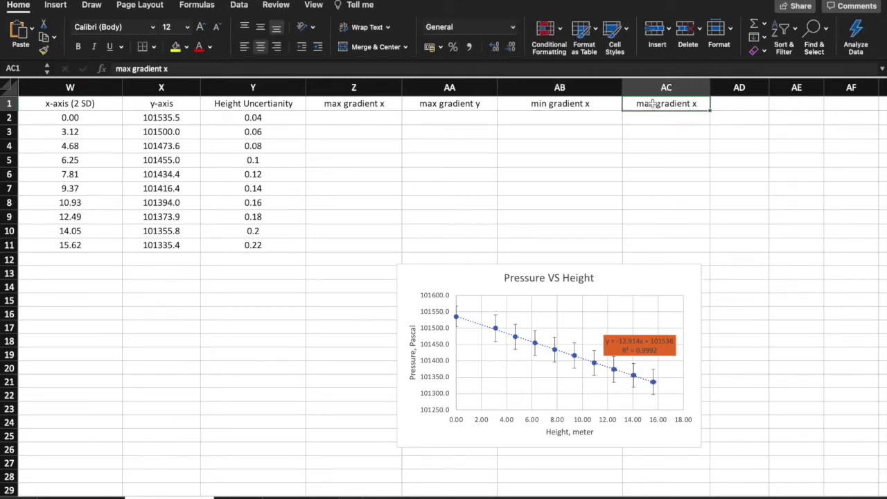
double_click(652, 103)
key("BackSpace")
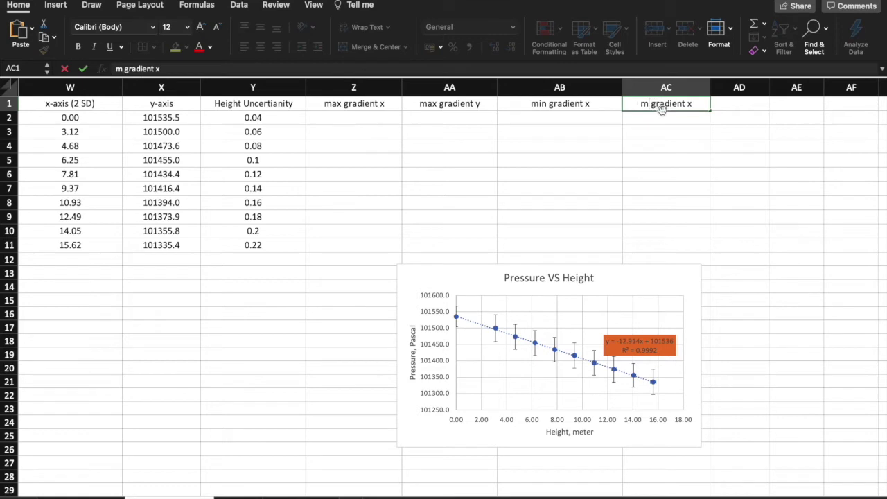
Enter 0 as the first max gradient x value in Z2 and the first min gradient x value in AB2
left_click(358, 121)
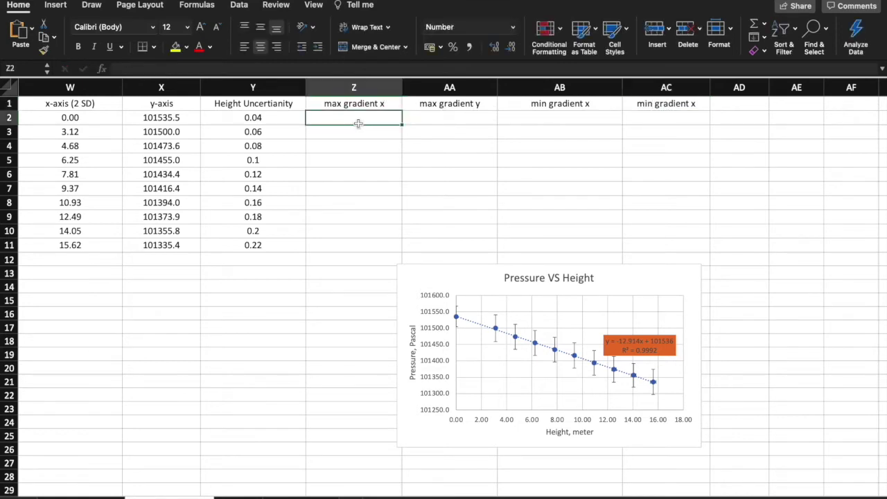
left_click(543, 116)
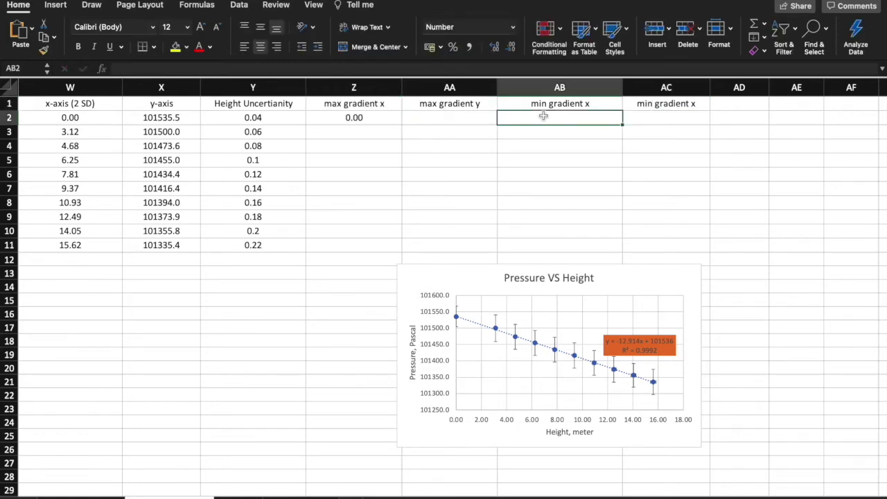
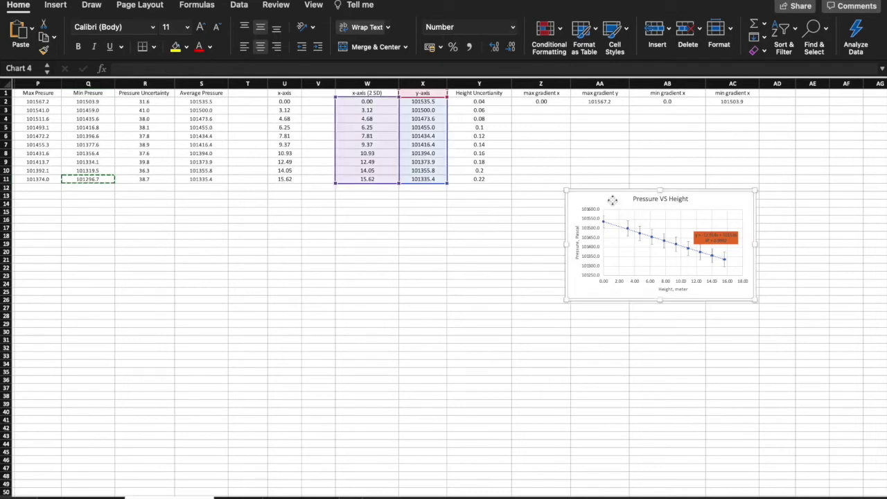
Copy the last minimum pressure from Q11 into AA11 and the last maximum pressure from P11 into AC11
left_click(590, 183)
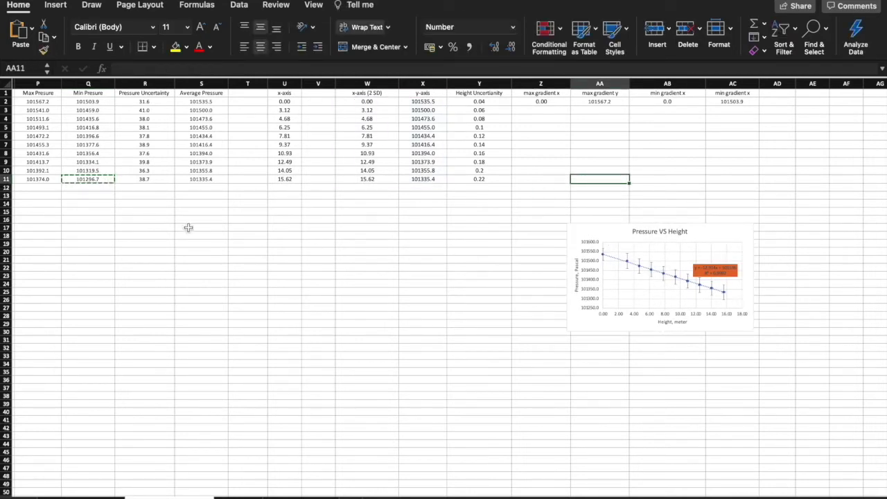
type("101296.7")
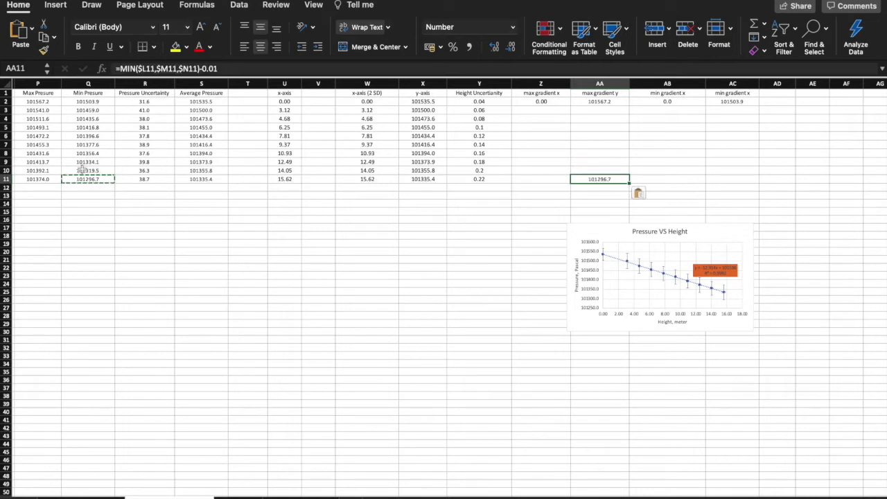
left_click(38, 178)
left_click(739, 177)
key("super+v")
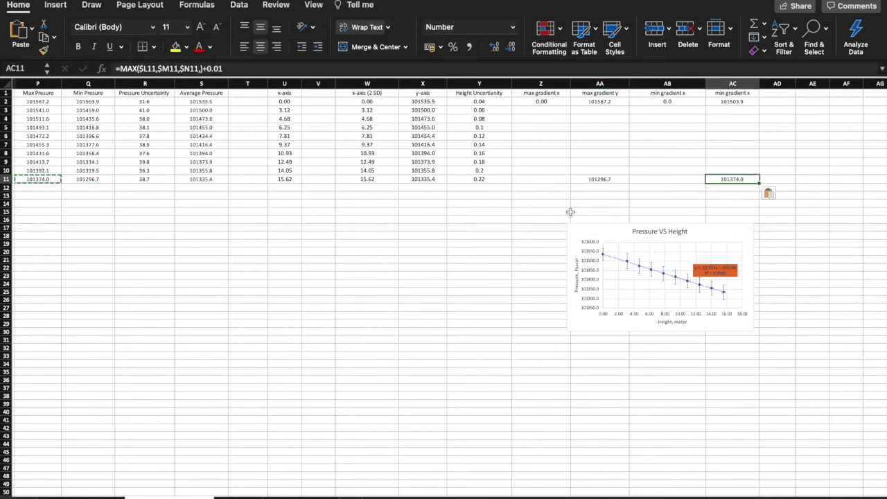
Copy the last Min Height value from I11 into the max gradient x cell Z11 and the min gradient x cell AB11
scroll(570, 211, "left", 10)
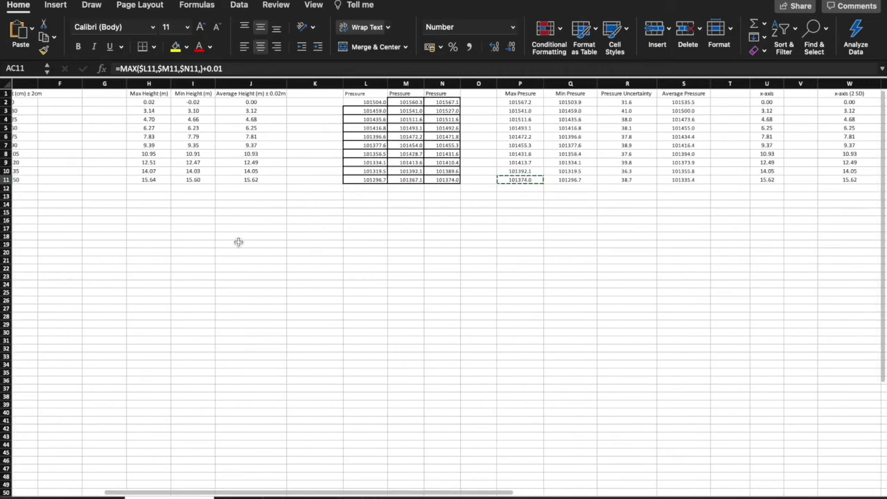
left_click(208, 182)
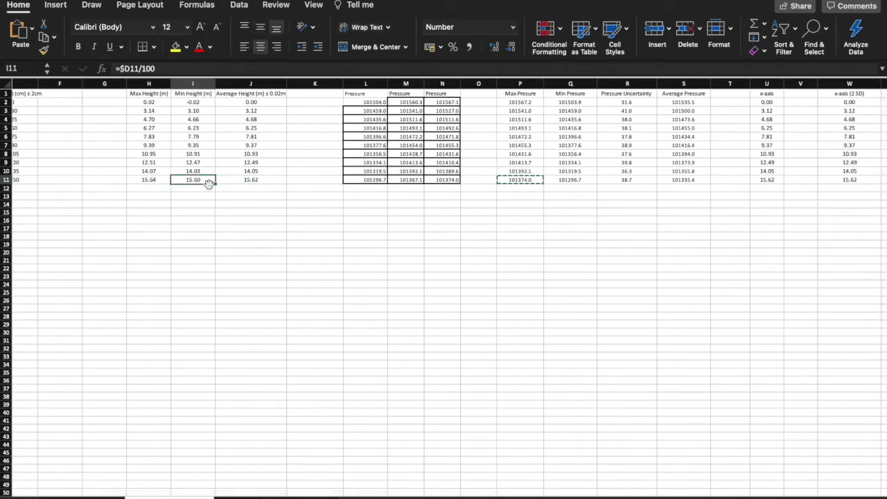
scroll(294, 216, "right", 10)
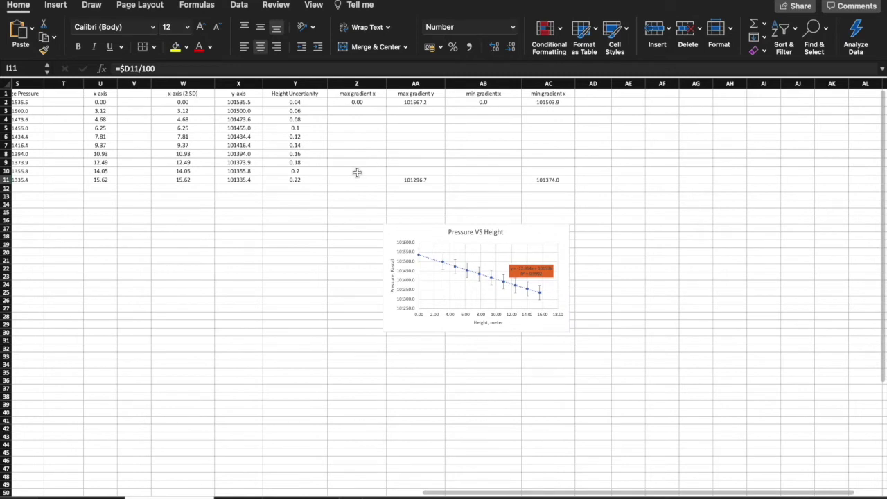
left_click(357, 173)
left_click(357, 182)
left_click(474, 180)
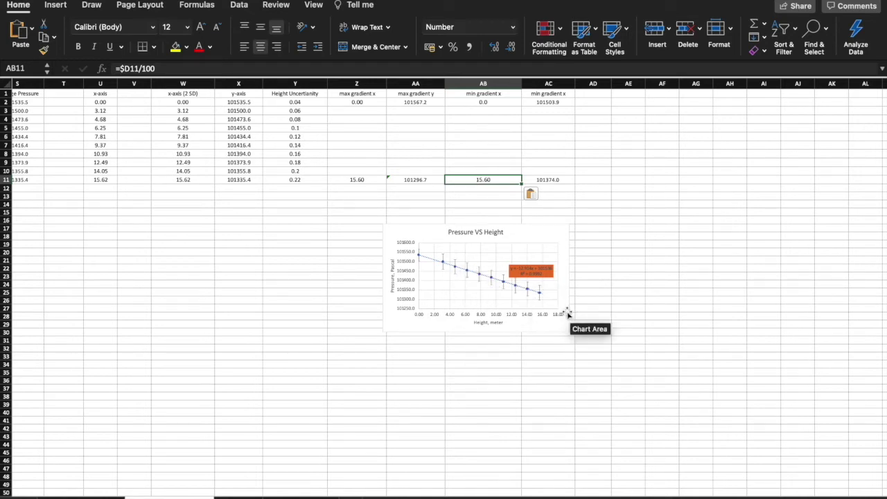
scroll(547, 301, "up", 5)
scroll(547, 308, "up", 2)
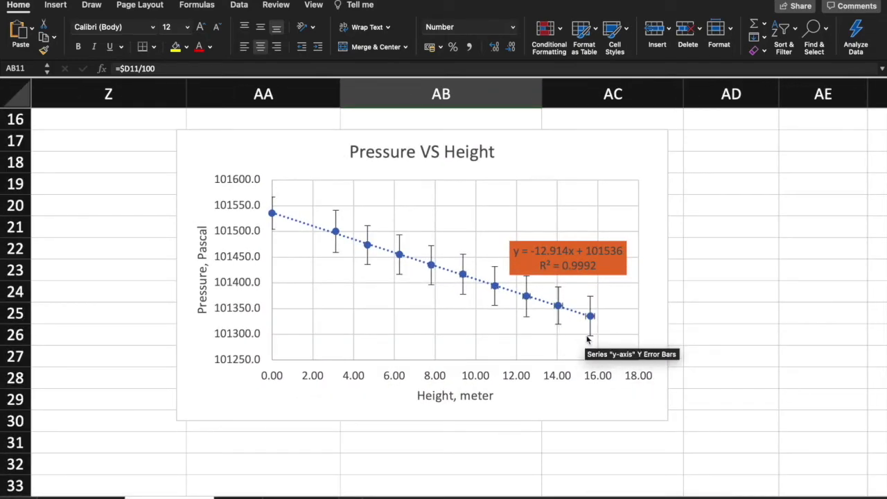
scroll(583, 339, "down", 3)
scroll(386, 252, "down", 5)
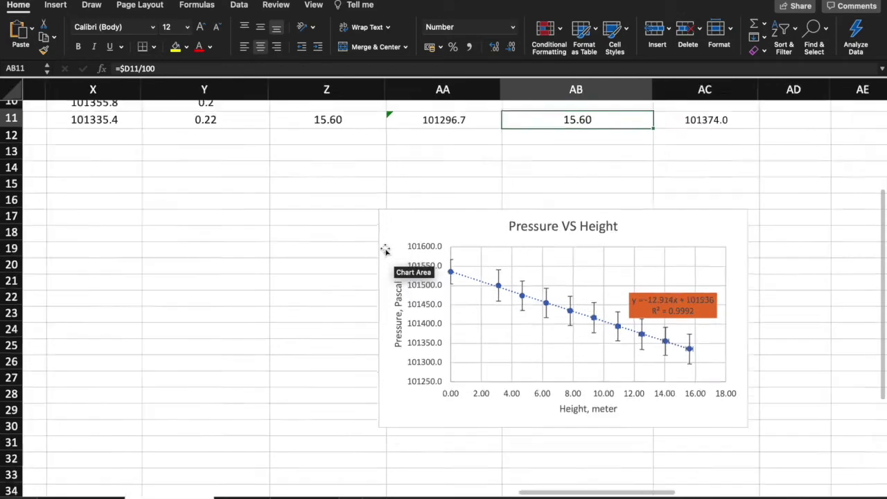
scroll(386, 251, "up", 2)
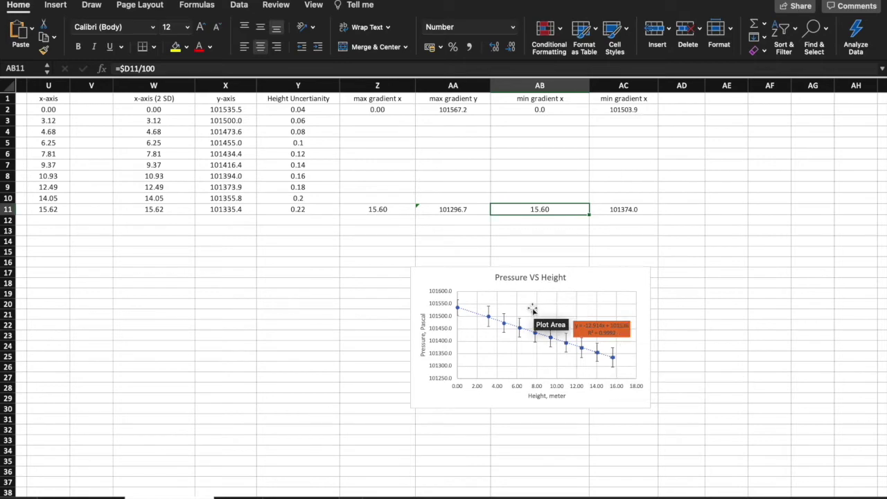
Add a new data series named "Max Gradient" to the Pressure VS Height chart
scroll(532, 309, "up", 5)
scroll(523, 368, "left", 2)
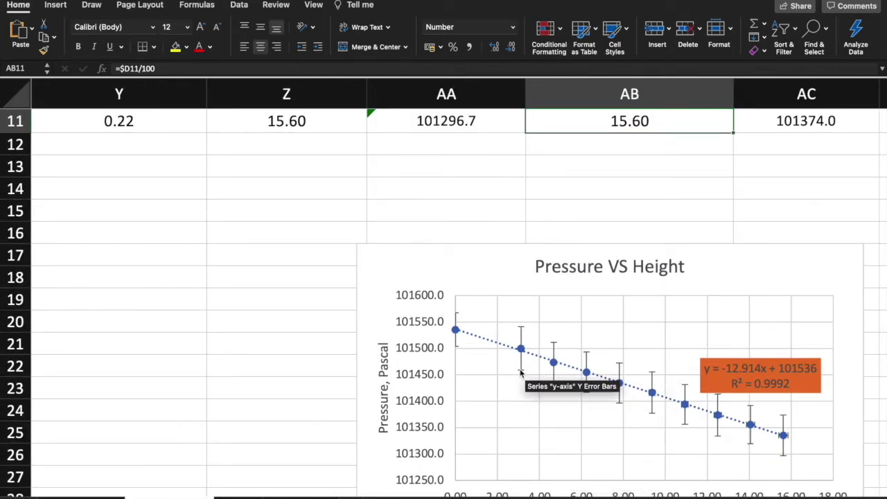
left_click(522, 371)
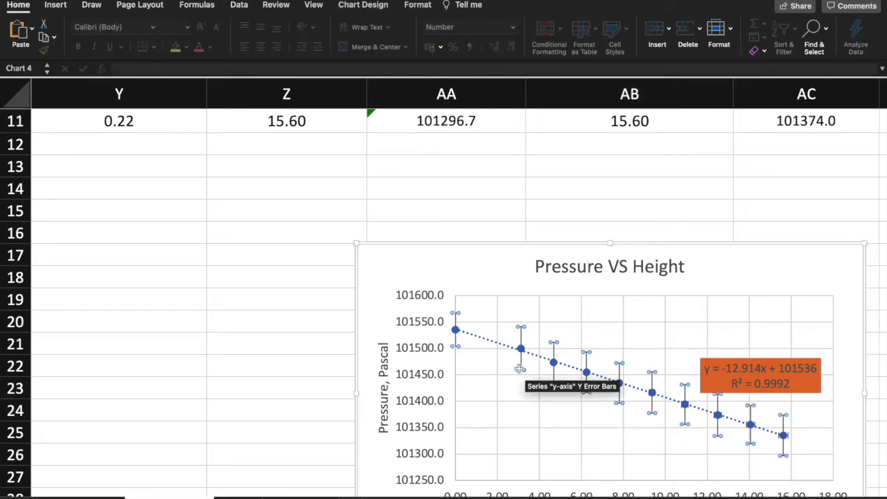
right_click(521, 369)
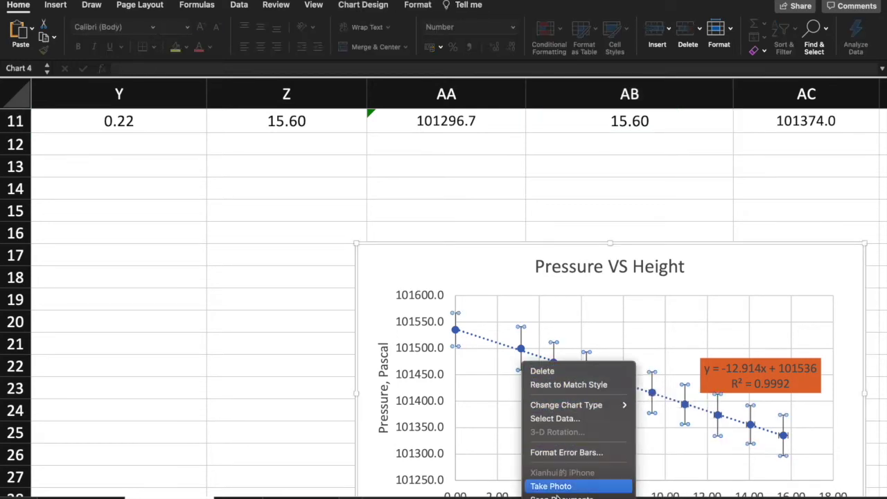
left_click(578, 418)
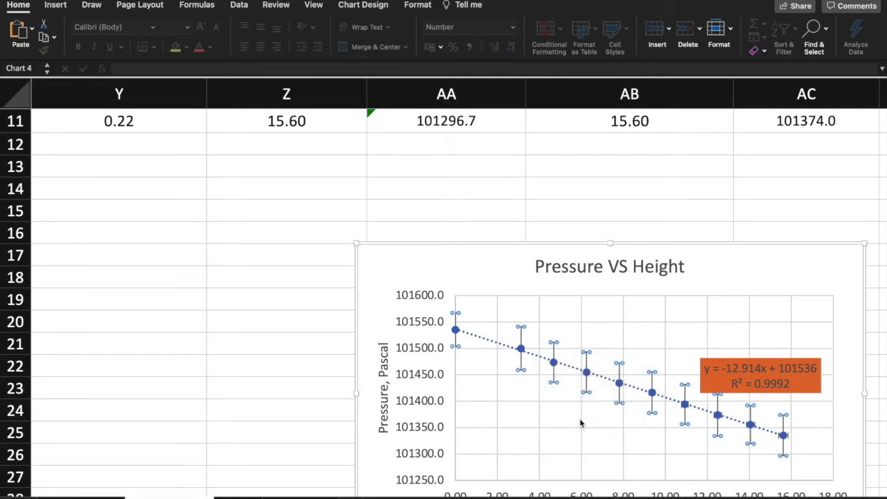
left_click(301, 236)
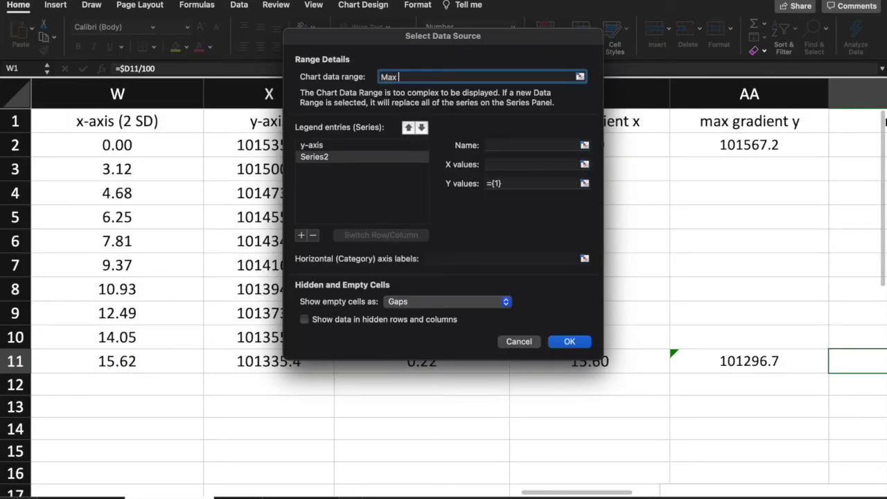
left_click(498, 144)
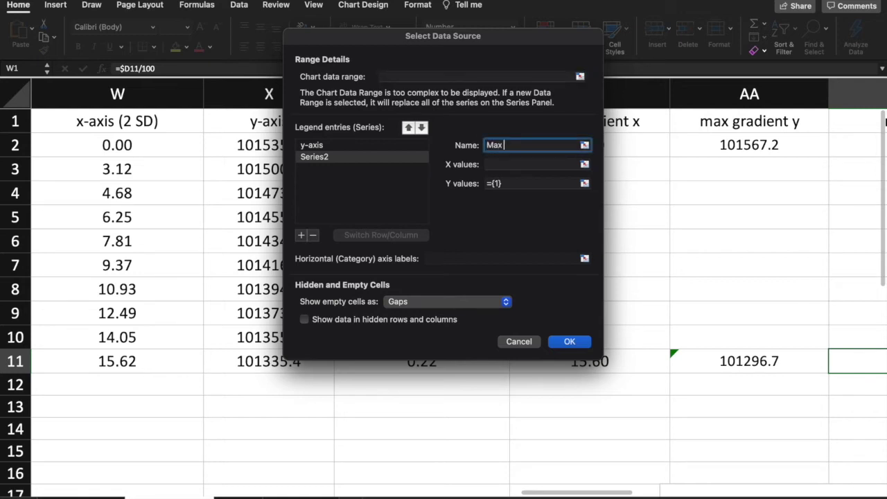
type("Max Gradient")
Set the Max Gradient series' X values to Z2:Z11 and its Y values to AA2:AA11, and apply the data source
scroll(90, 239, "right", 5)
left_click(500, 164)
left_click_drag(109, 144, 109, 360)
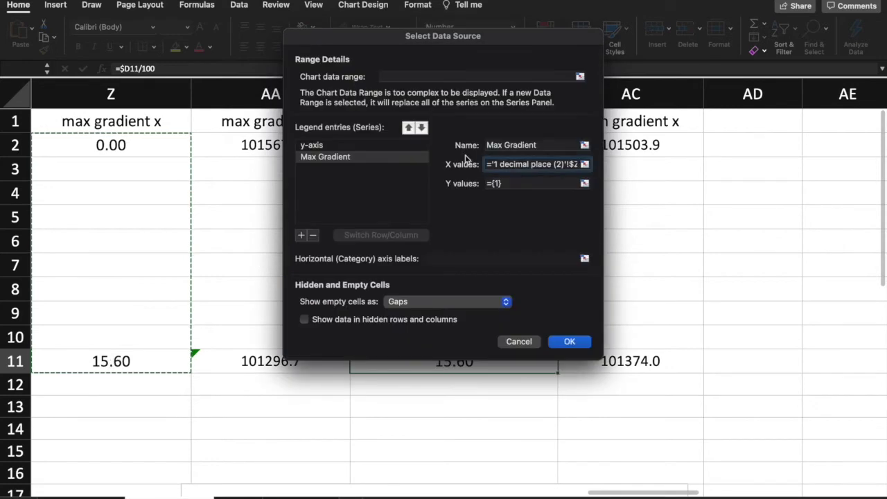
left_click(514, 182)
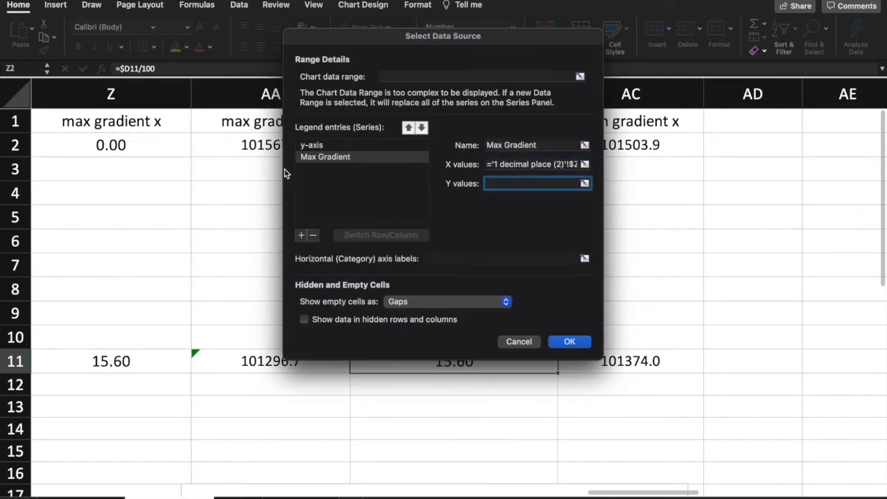
left_click_drag(263, 145, 264, 360)
left_click(569, 341)
scroll(570, 342, "down", 3)
scroll(570, 342, "down", 1)
key("Escape")
scroll(602, 478, "down", 2)
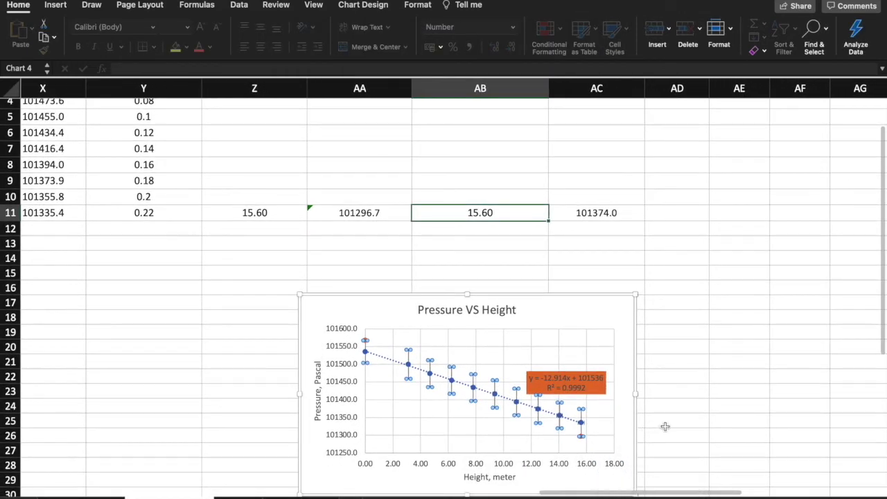
left_click(665, 420)
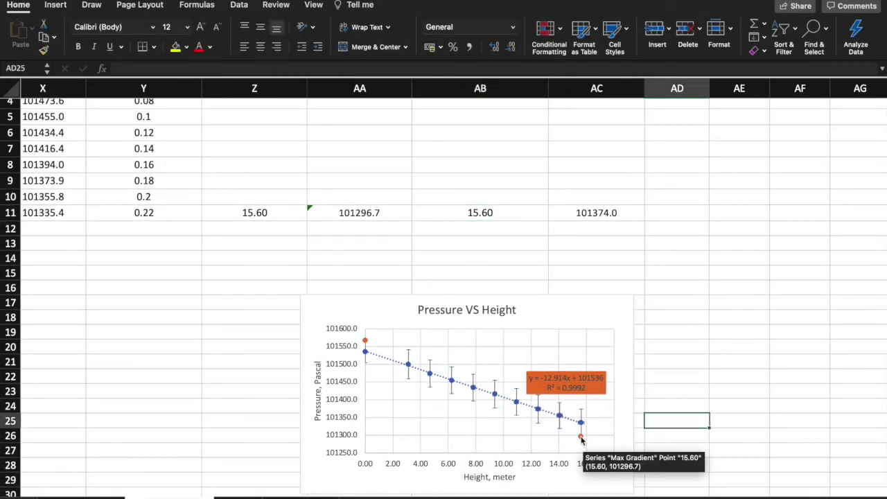
Add a linear trendline to the Max Gradient series with its equation and R-squared value displayed on the chart
scroll(582, 438, "up", 5)
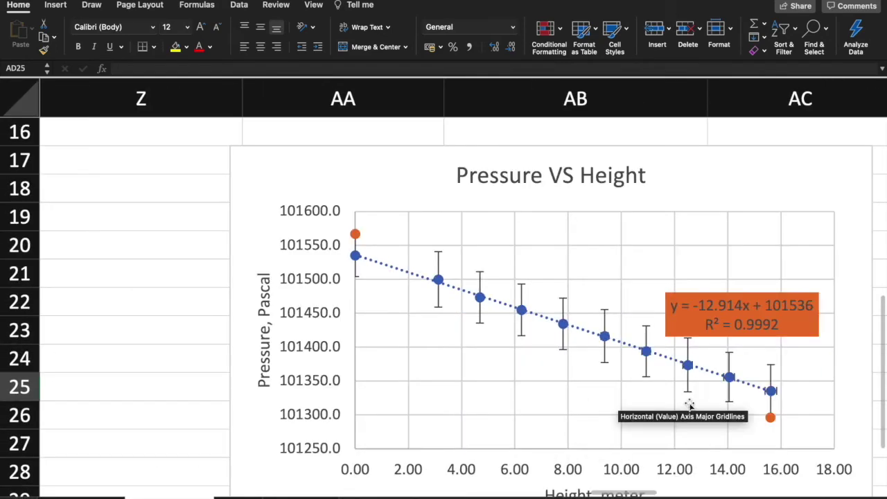
double_click(771, 418)
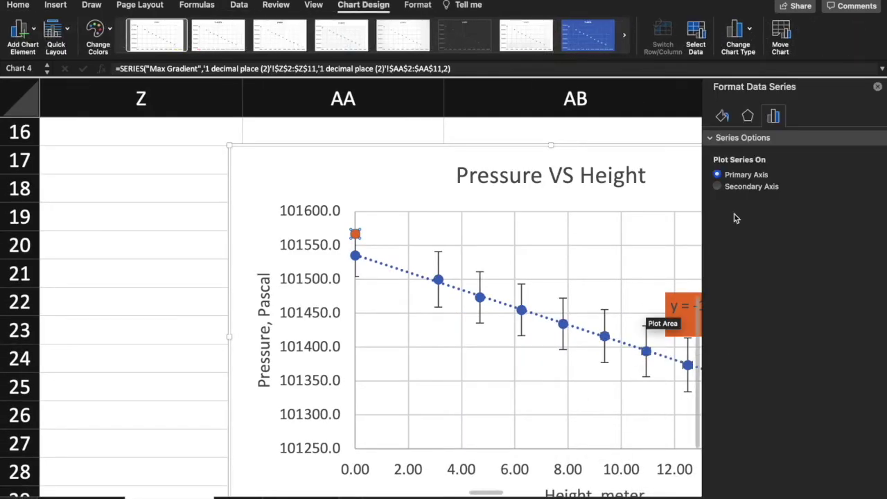
scroll(612, 263, "right", 5)
right_click(519, 418)
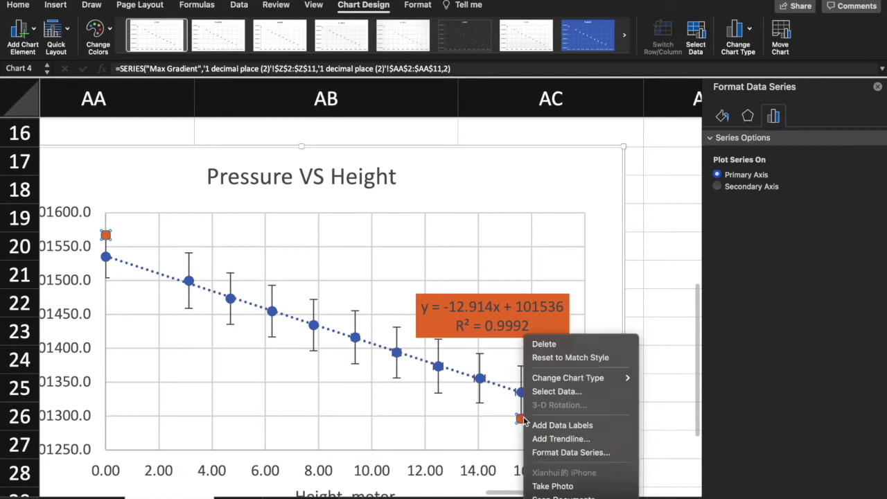
left_click(572, 439)
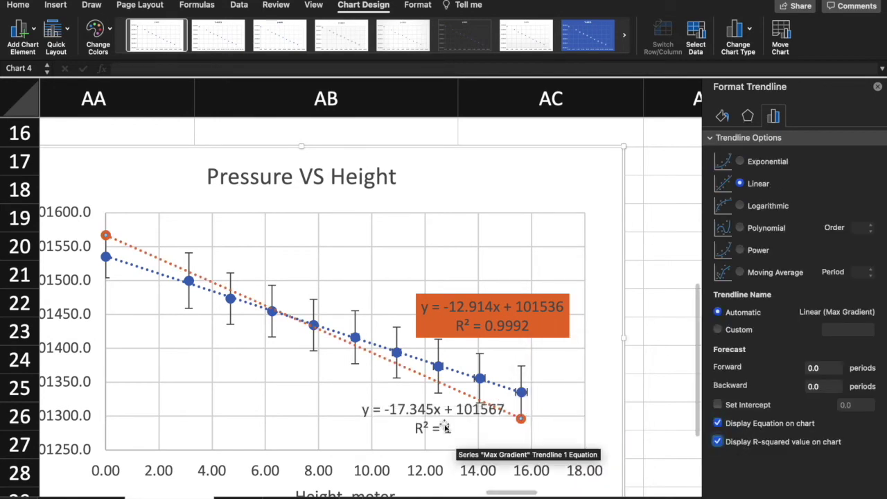
Move the Max Gradient equation label directly above the original trendline's label and fill it orange
left_click(425, 397)
left_click_drag(425, 397, 480, 250)
left_click(477, 262)
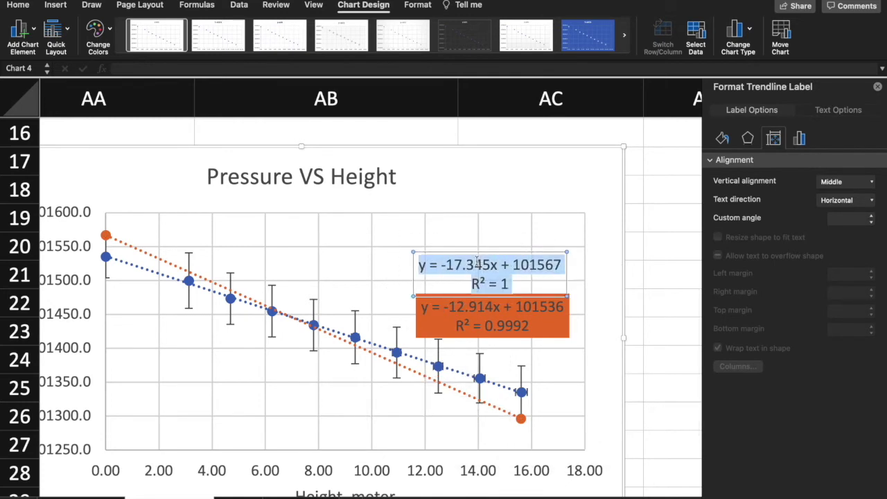
left_click(23, 7)
left_click(175, 48)
Change the fill of the original data trendline's equation label to blue
left_click(478, 309)
double_click(475, 310)
triple_click(475, 310)
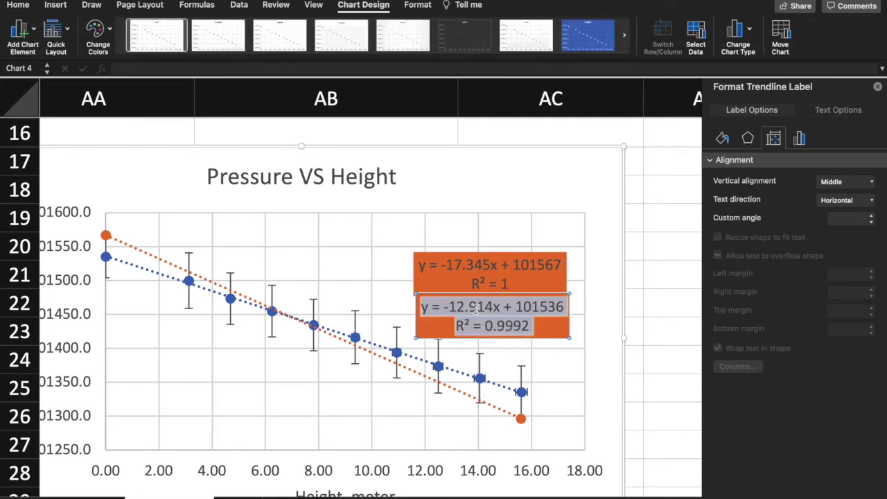
left_click(18, 6)
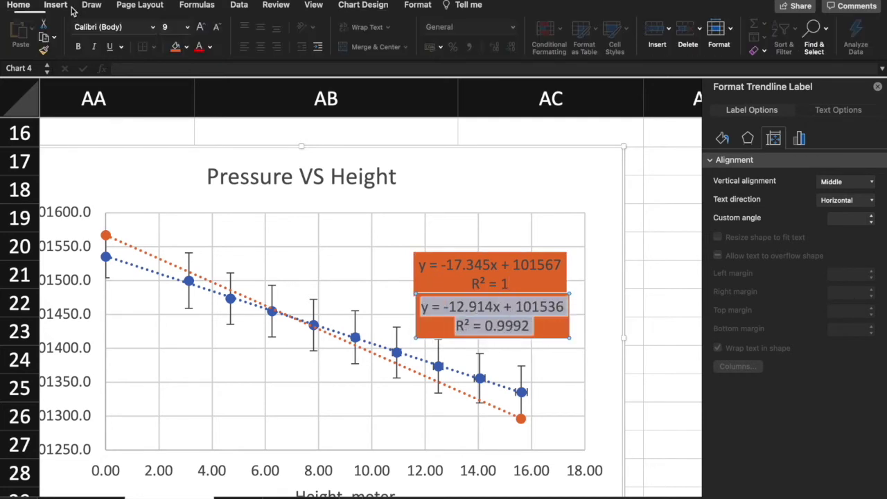
left_click(187, 48)
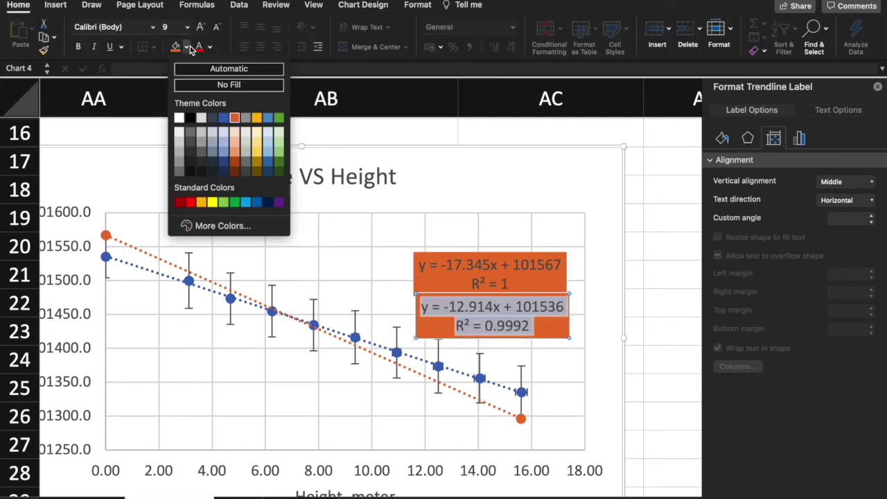
left_click(224, 117)
left_click(672, 223)
Nudge the Max Gradient equation label up slightly to leave a gap above the blue label
left_click(530, 296)
left_click(441, 264)
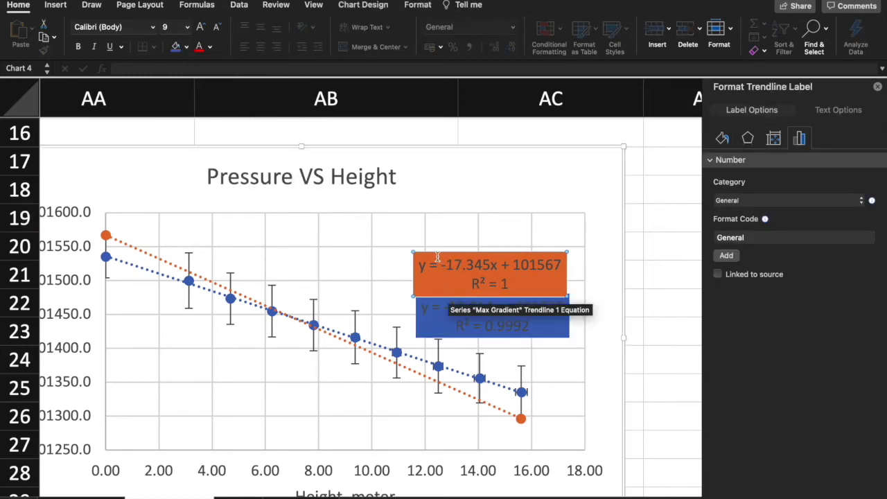
left_click_drag(437, 257, 440, 247)
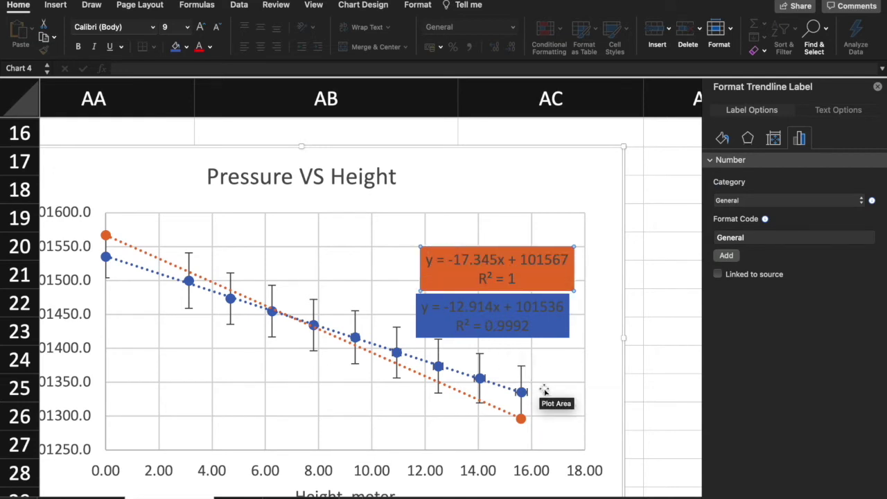
Add another data series named "Min Gradient" to the chart
left_click(188, 304)
right_click(190, 304)
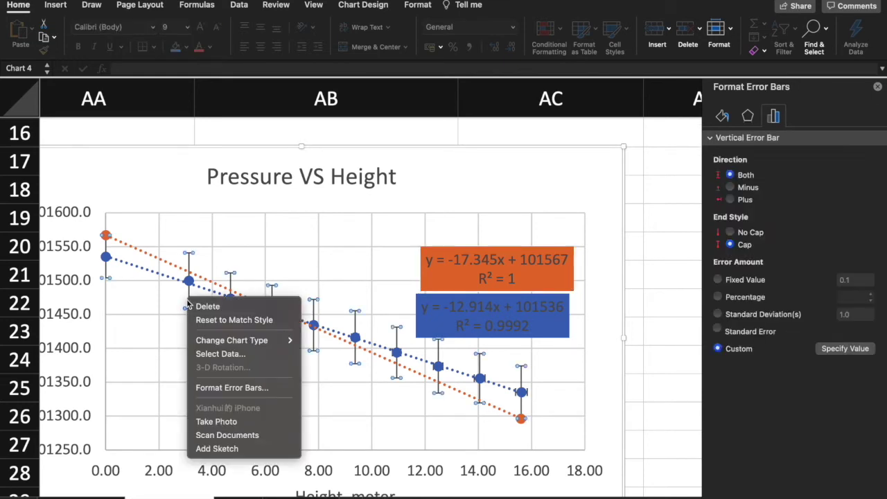
left_click(244, 354)
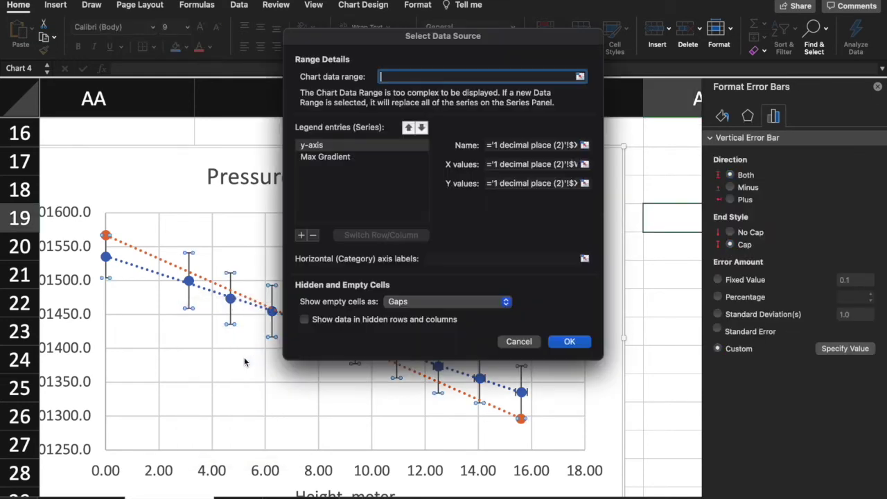
left_click(301, 235)
left_click(502, 145)
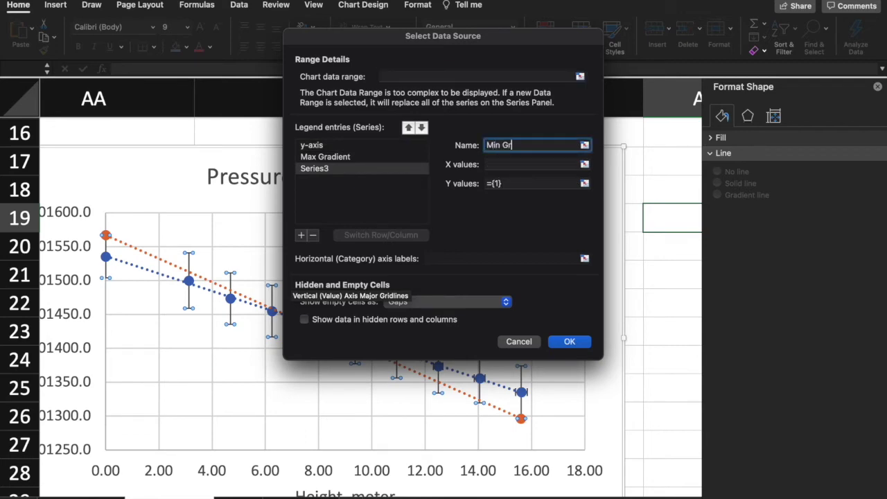
scroll(264, 272, "up", 10)
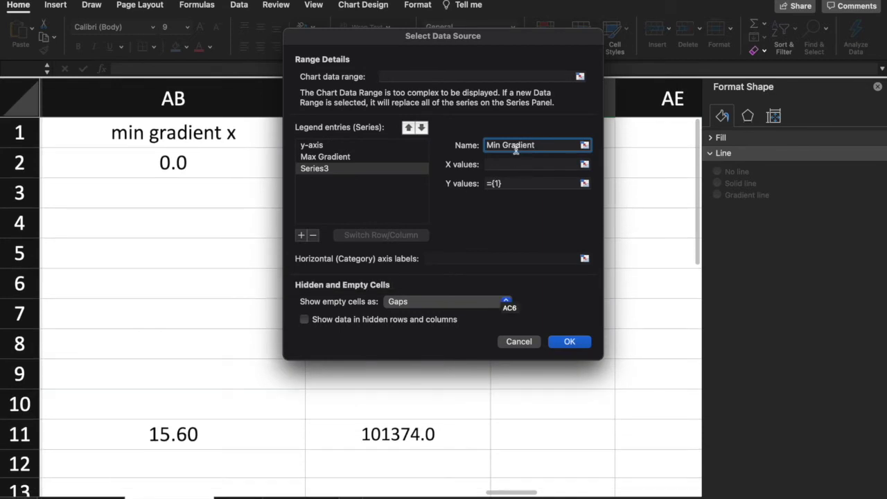
Set the Min Gradient series' X values to AB2:AB11 and its Y values to AC2:AC11, and apply the data source
left_click(550, 164)
left_click_drag(245, 152, 205, 425)
left_click(516, 184)
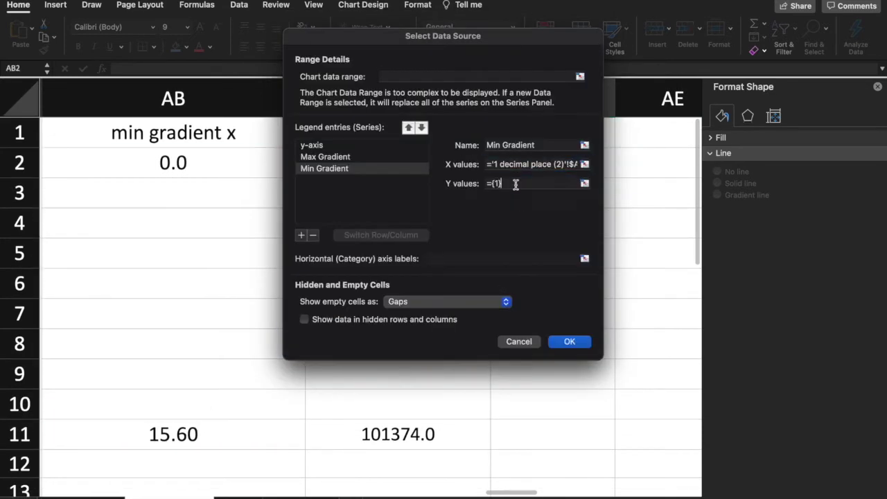
key("BackSpace")
scroll(208, 228, "right", 3)
left_click(238, 168)
left_click_drag(238, 168, 239, 435)
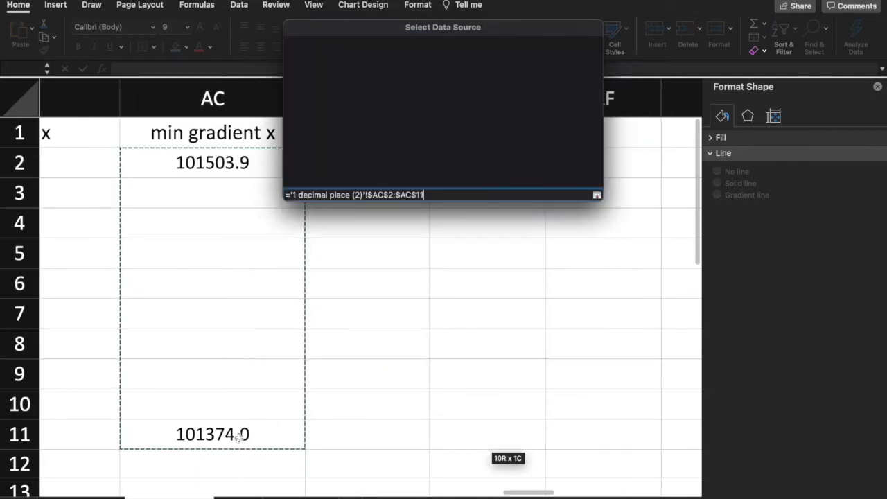
left_click(568, 342)
Add a linear trendline to the Min Gradient series with its equation and R-squared value displayed on the chart
scroll(564, 417, "down", 5)
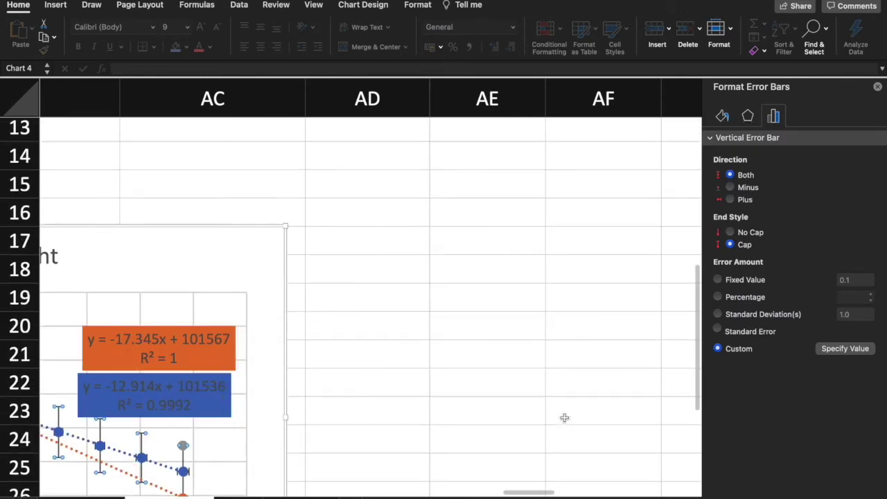
scroll(564, 417, "left", 1)
scroll(563, 417, "left", 5)
scroll(564, 416, "down", 2)
left_click(117, 205)
right_click(118, 205)
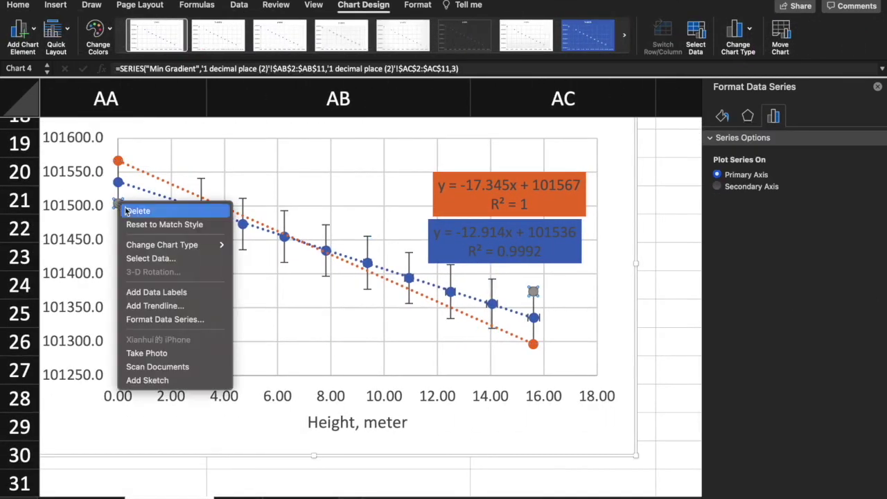
left_click(139, 305)
left_click(742, 423)
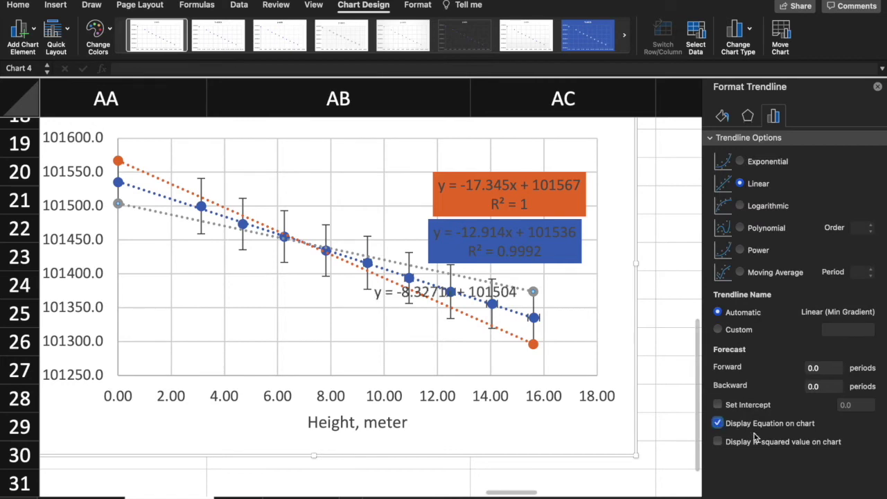
left_click(755, 444)
Fill the Min Gradient equation label green and place it at the upper edge of the plot, above the other two labels
left_click(439, 270)
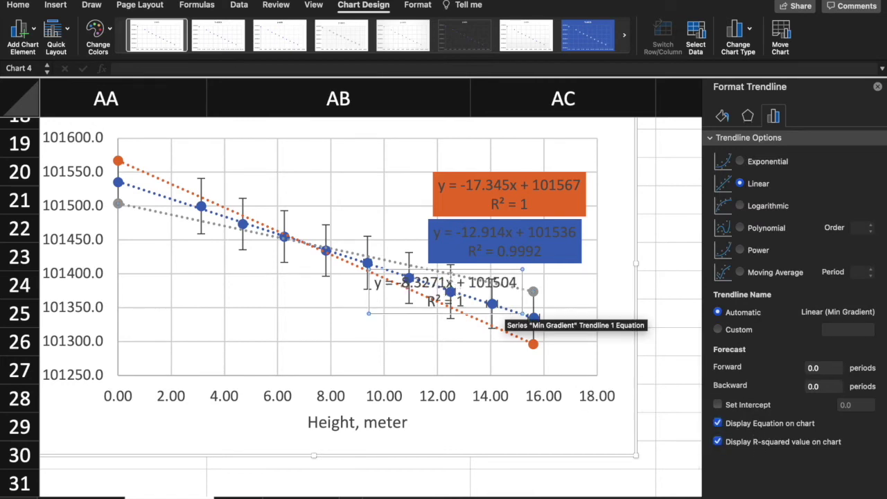
left_click_drag(439, 270, 445, 329)
triple_click(458, 342)
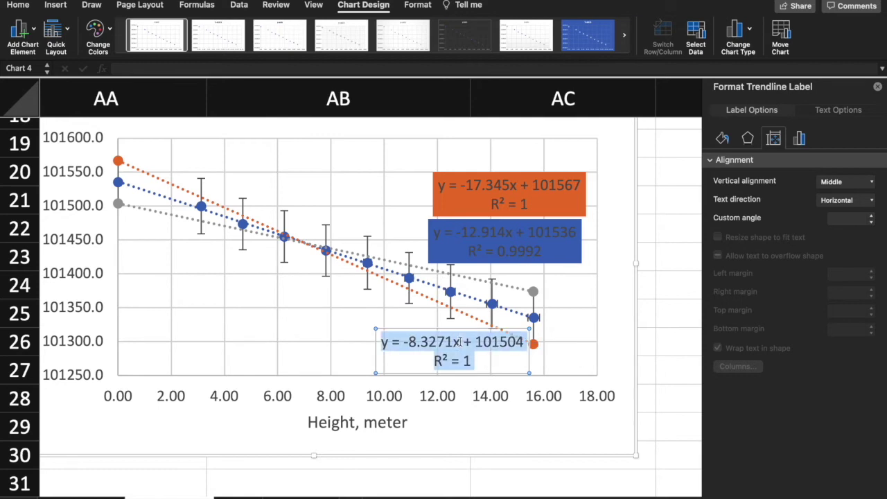
left_click(18, 5)
left_click(187, 47)
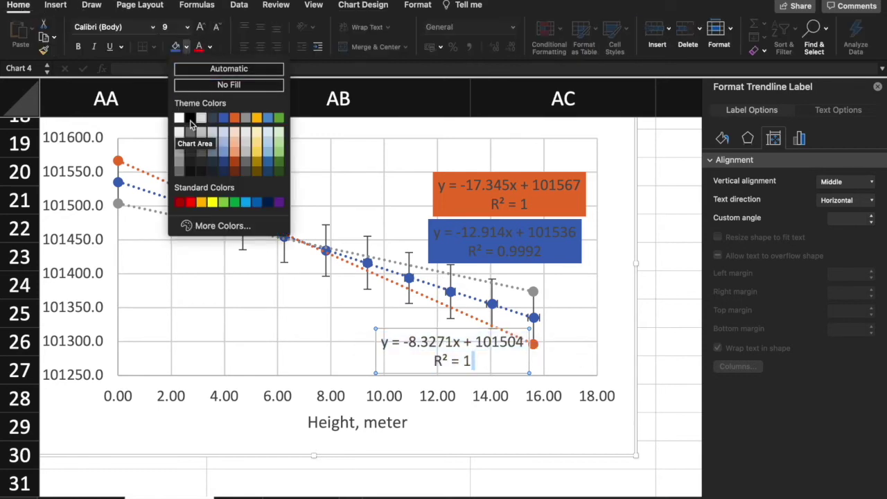
left_click(278, 120)
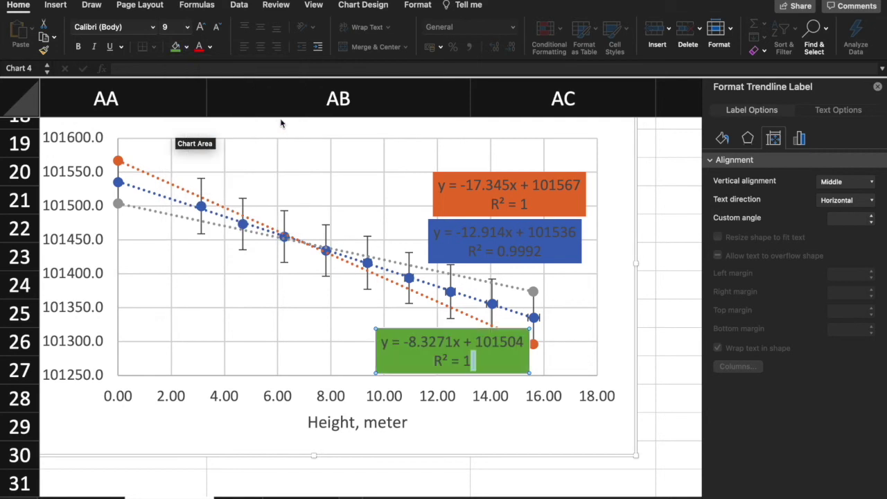
left_click(647, 237)
left_click(438, 348)
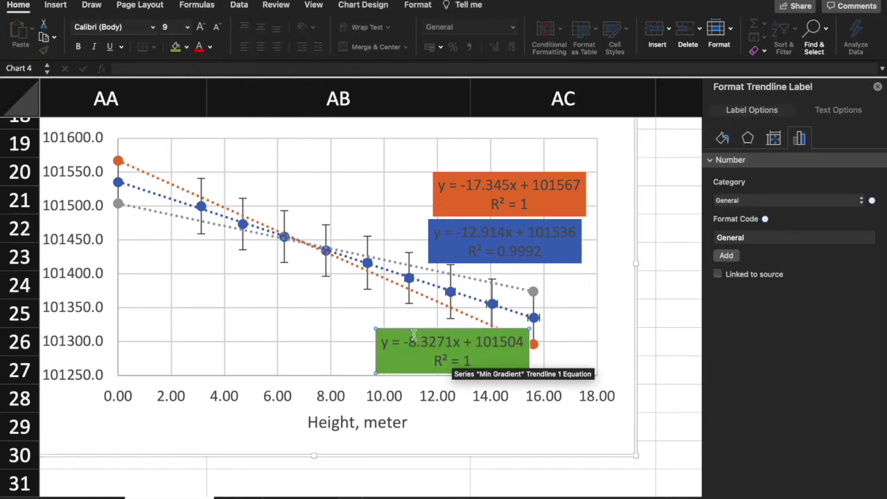
left_click_drag(406, 335, 333, 130)
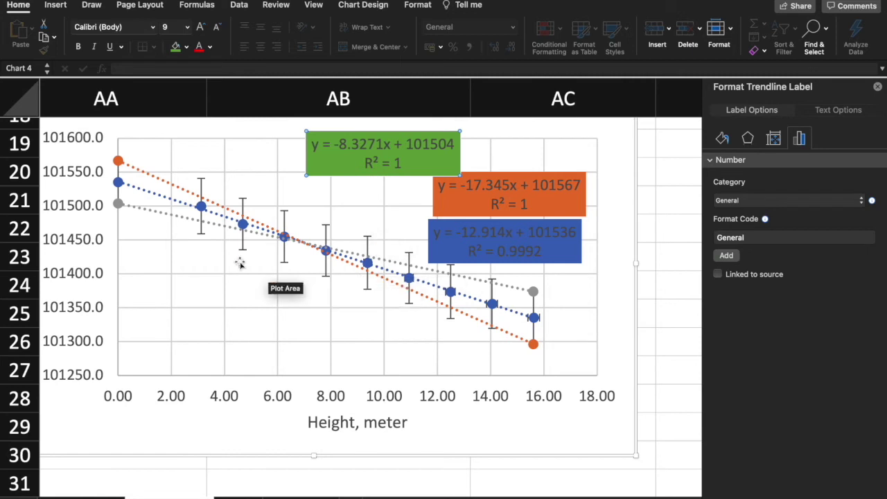
Shift the green equation label slightly lower inside the plot and enlarge the Pressure VS Height chart in both width and height
left_click_drag(337, 130, 320, 142)
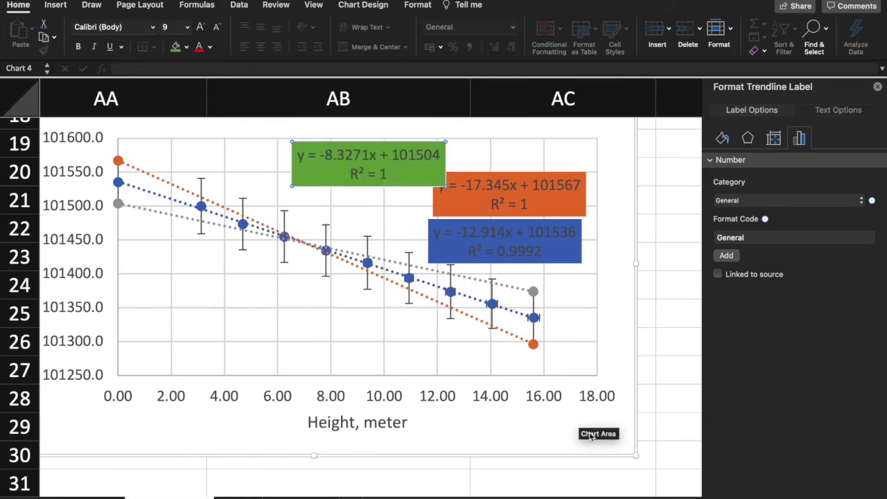
left_click_drag(637, 455, 679, 489)
left_click(877, 88)
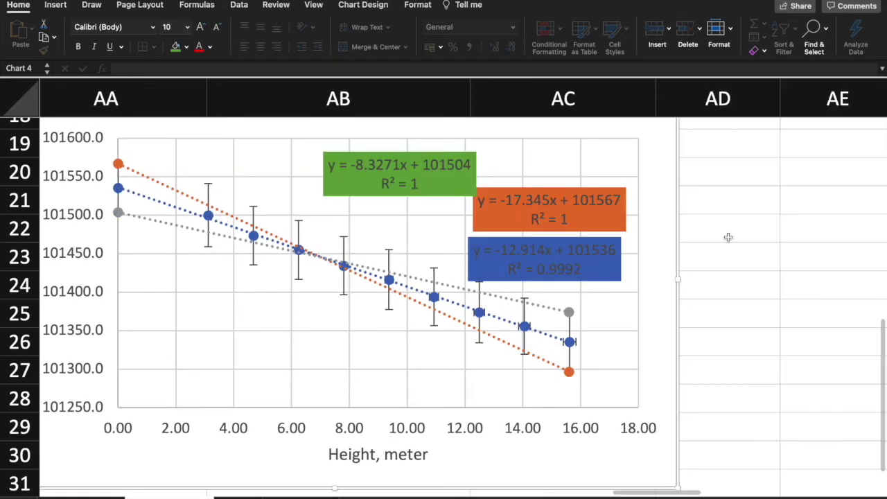
scroll(728, 238, "down", 5)
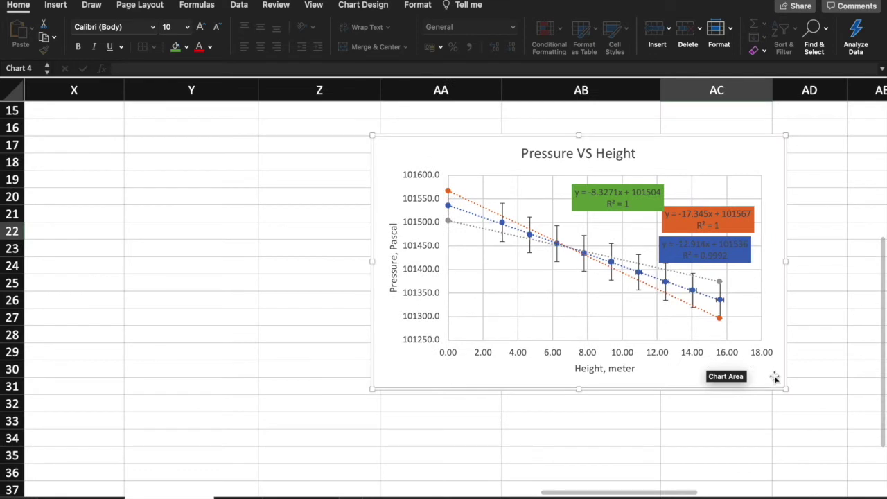
left_click_drag(785, 389, 829, 403)
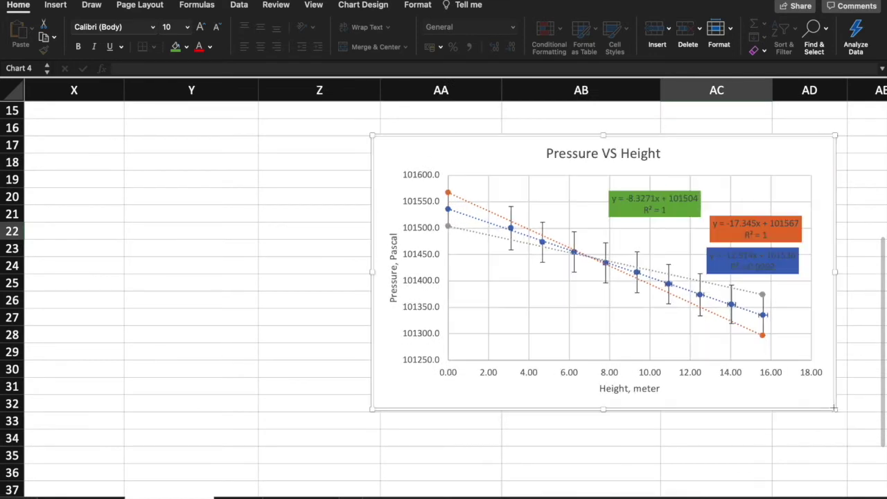
Align the blue equation label directly beneath the orange label
scroll(724, 259, "right", 1)
left_click(710, 261)
left_click(708, 258)
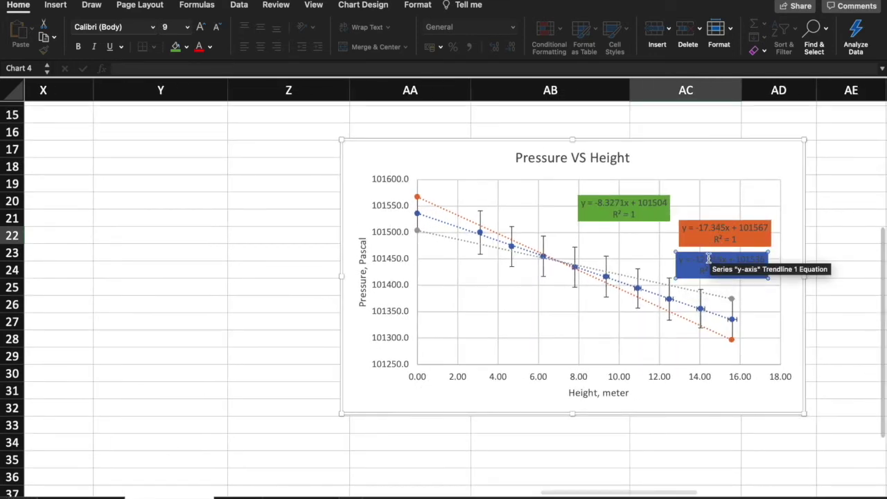
left_click_drag(705, 256, 711, 254)
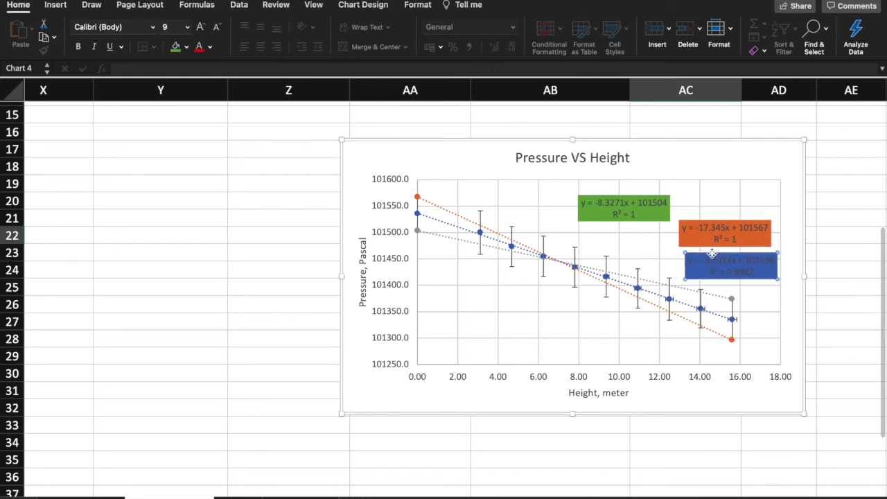
Add a legend below the chart's plot area
scroll(715, 251, "right", 6)
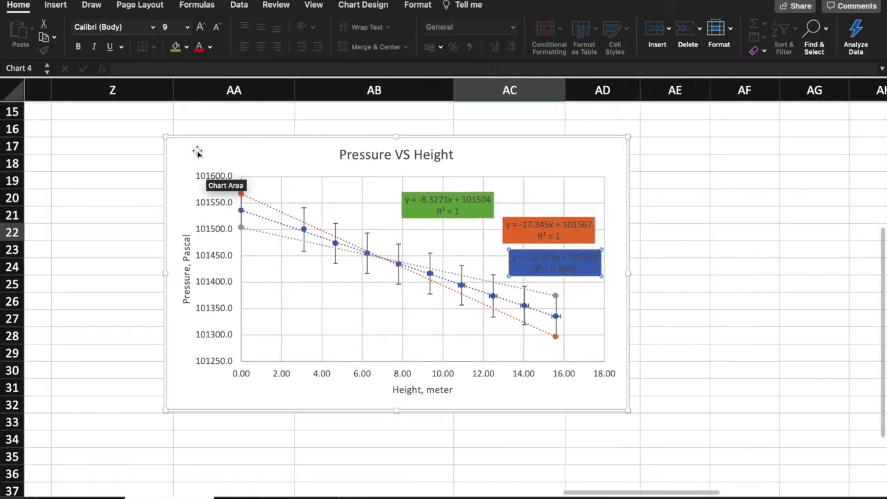
double_click(196, 151)
left_click(32, 34)
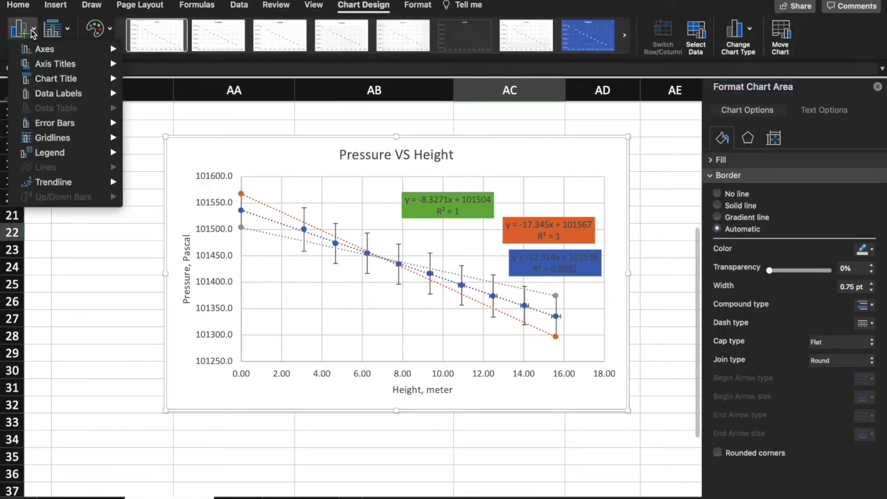
mouse_move(81, 153)
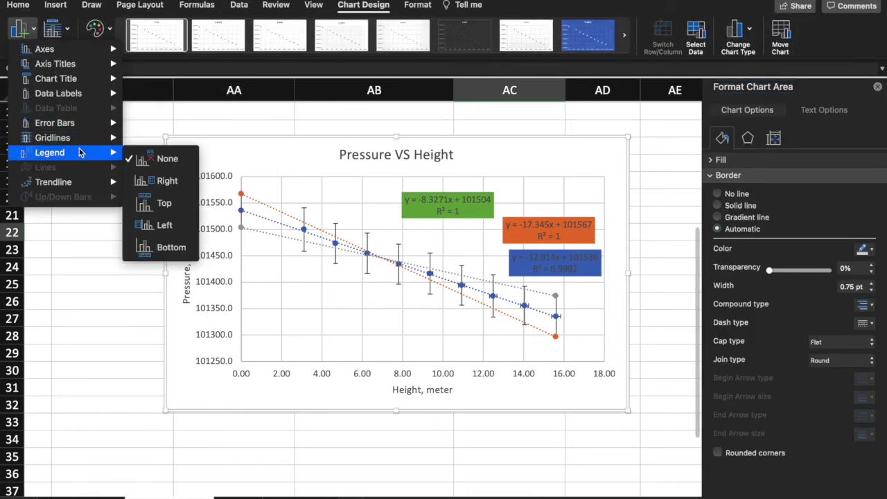
left_click(162, 248)
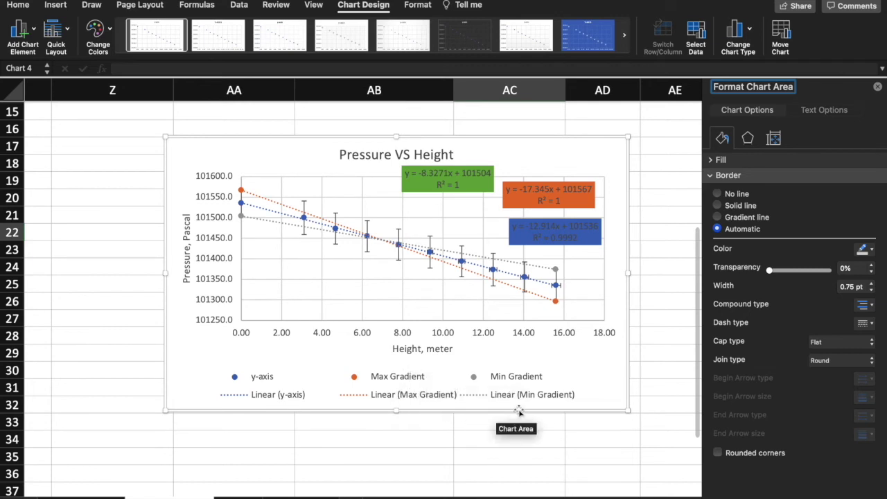
Move the green equation label slightly lower, away from the chart title
left_click(512, 379)
left_click(511, 378)
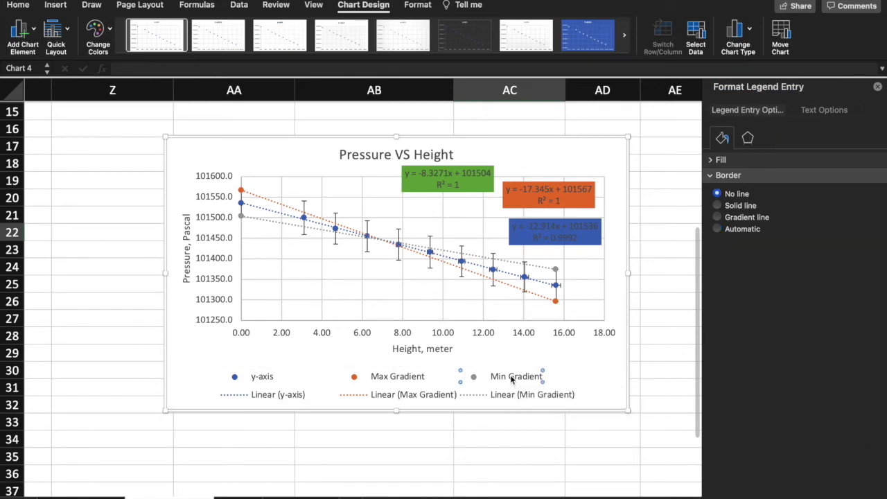
left_click(361, 443)
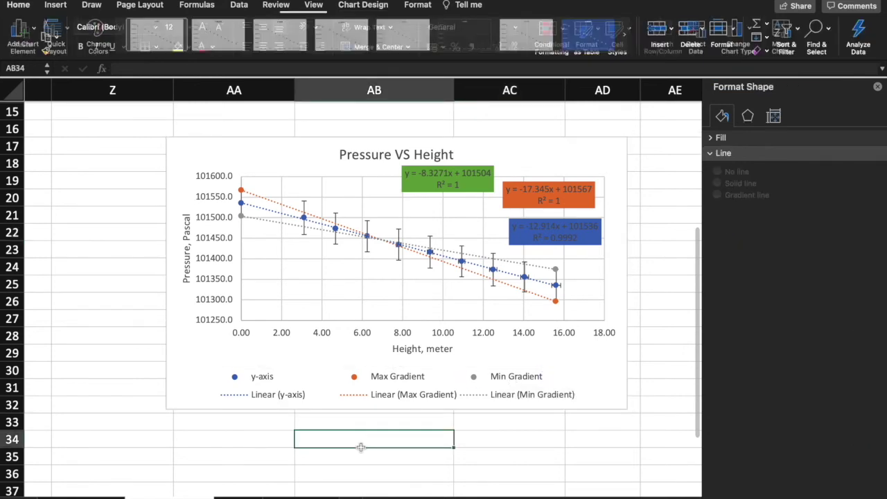
left_click(455, 169)
left_click_drag(455, 167, 455, 174)
scroll(201, 421, "down", 3)
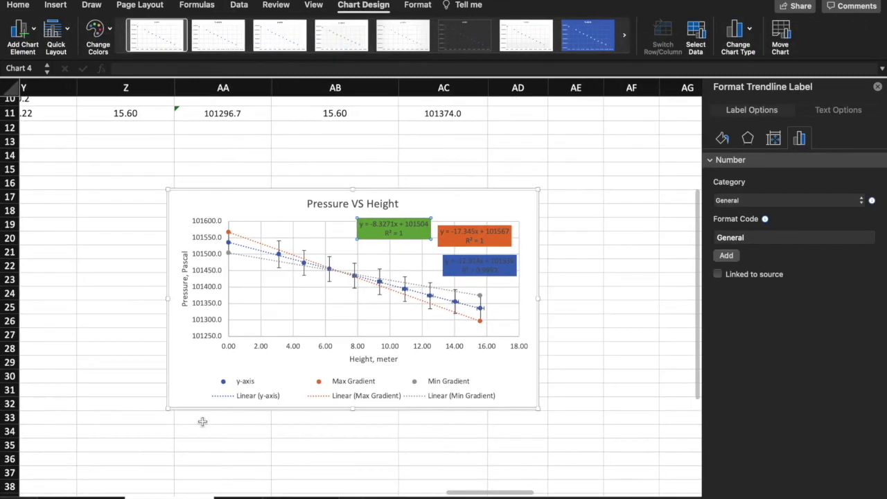
scroll(341, 401, "up", 2)
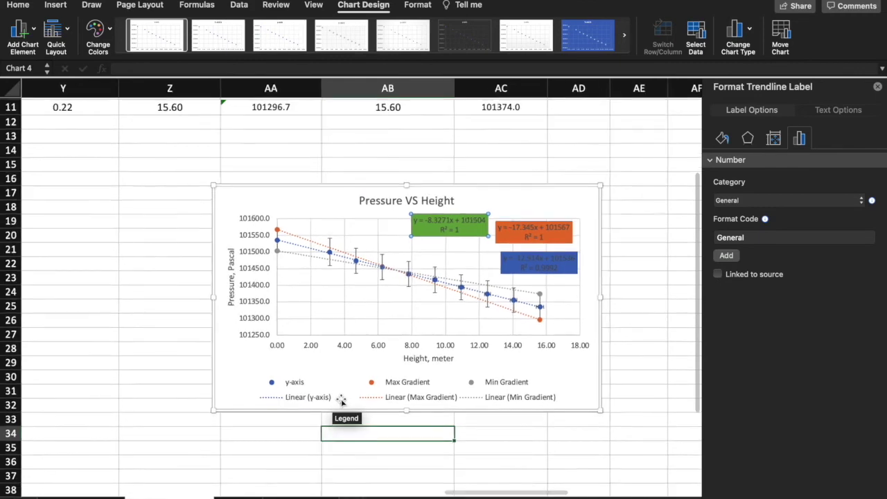
left_click(317, 392)
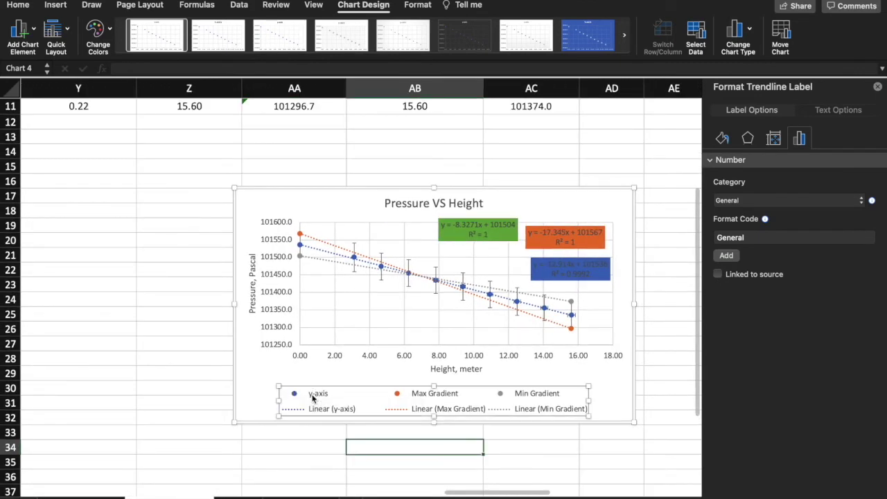
left_click(315, 393)
scroll(532, 290, "up", 5)
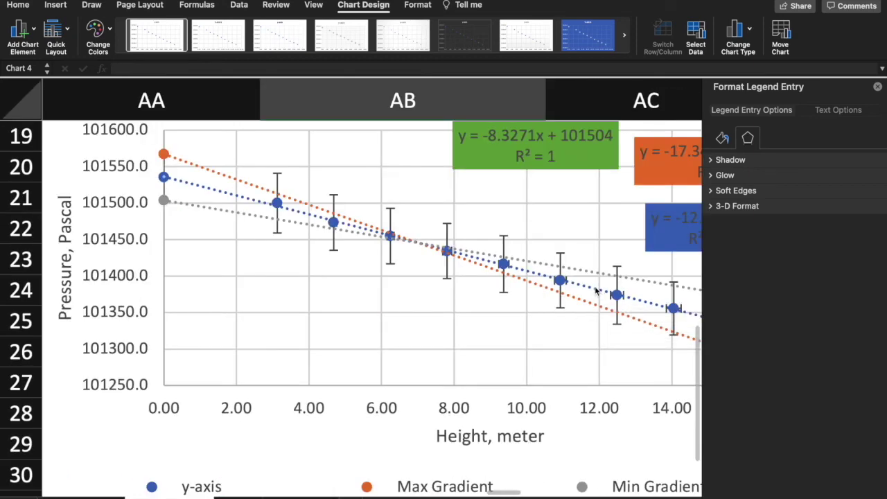
left_click(596, 294)
right_click(596, 295)
key("Escape")
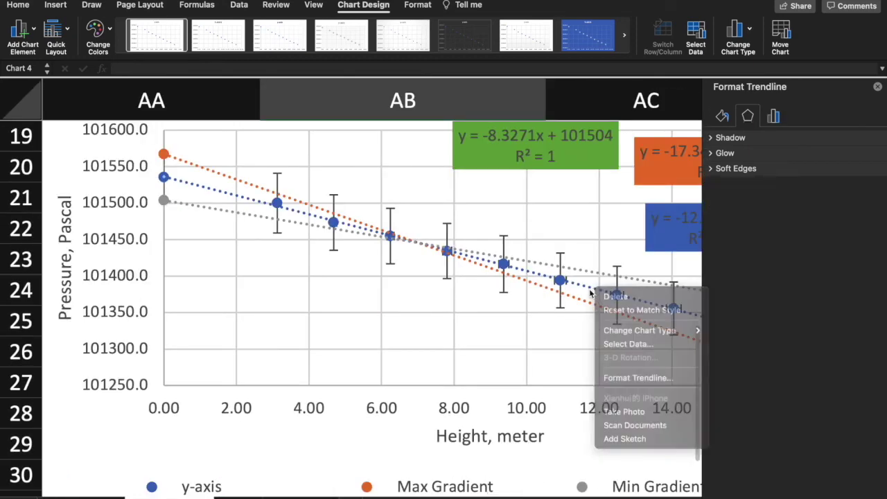
scroll(579, 287, "right", 3)
scroll(579, 287, "down", 5)
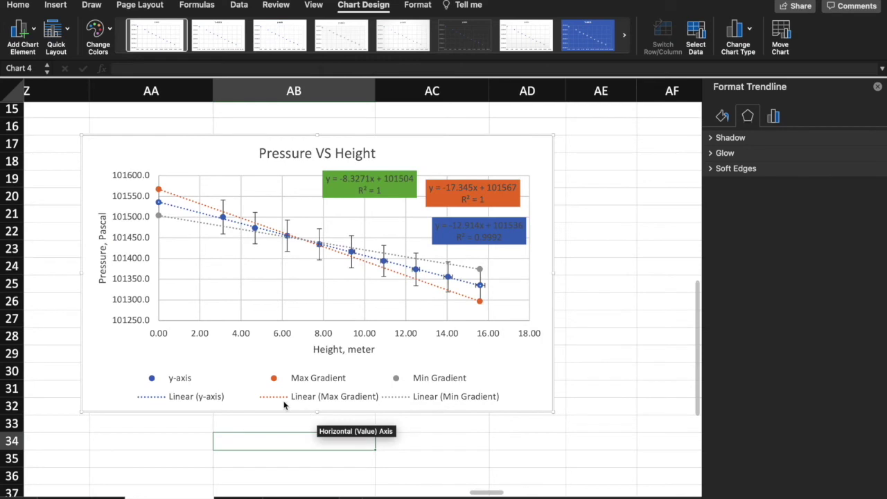
Open the chart's data source settings from the y-axis legend entry and select the y-axis series
scroll(298, 392, "left", 1)
left_click(236, 380)
left_click(237, 377)
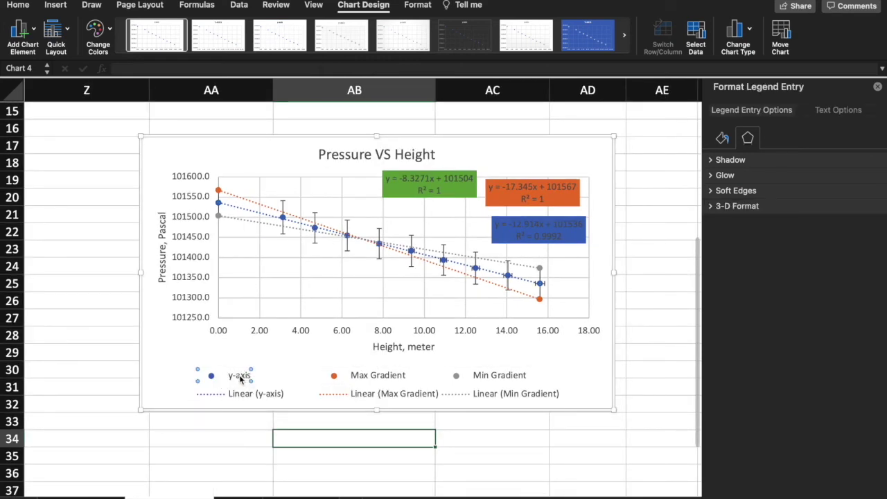
right_click(240, 379)
mouse_move(262, 394)
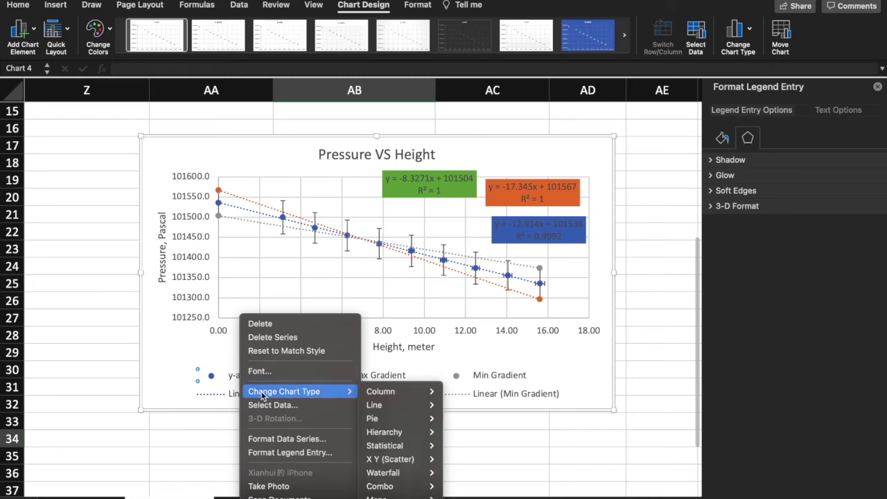
left_click(265, 404)
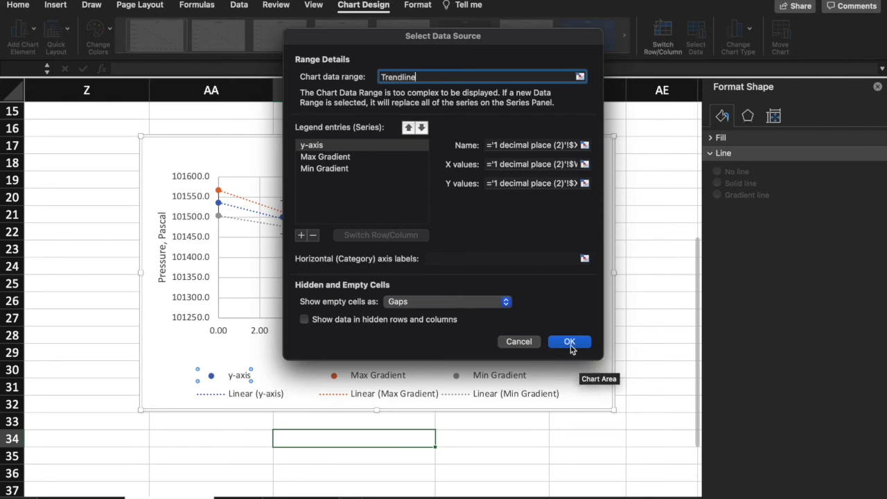
left_click(325, 156)
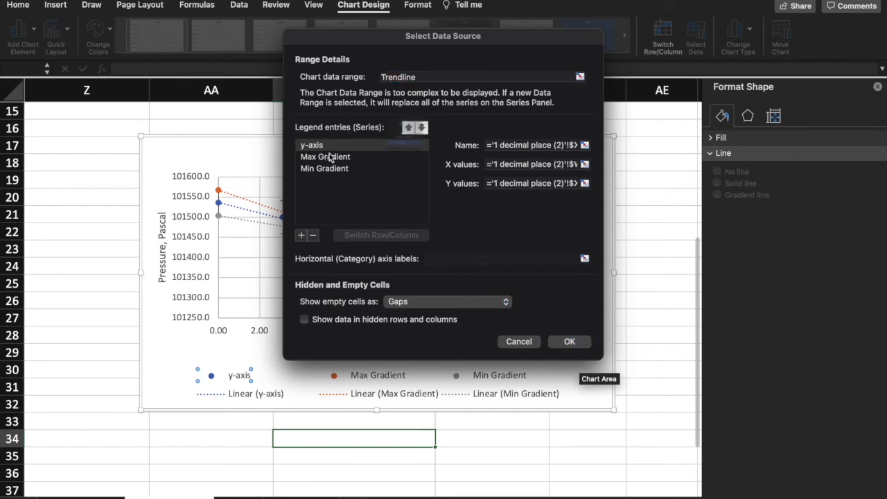
left_click(386, 177)
left_click(381, 159)
left_click(348, 145)
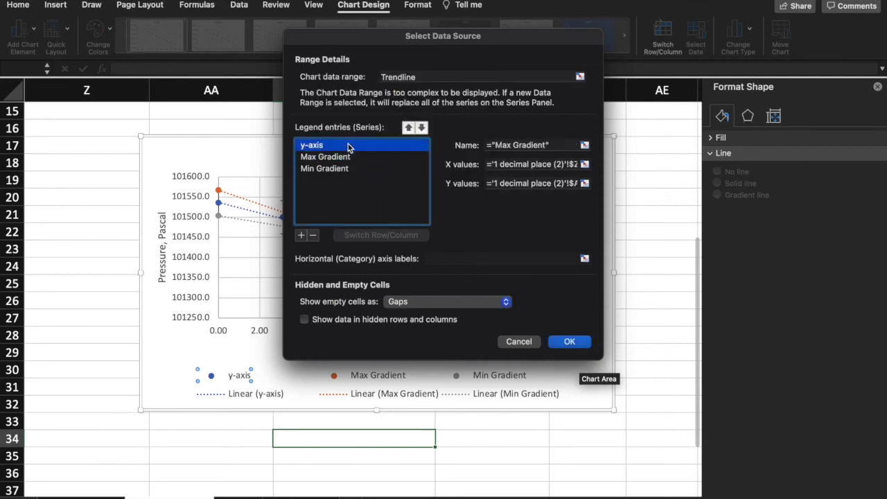
Rename the y-axis series "Trendline" and clear that text from the chart data range
left_click(432, 79)
key("super+c")
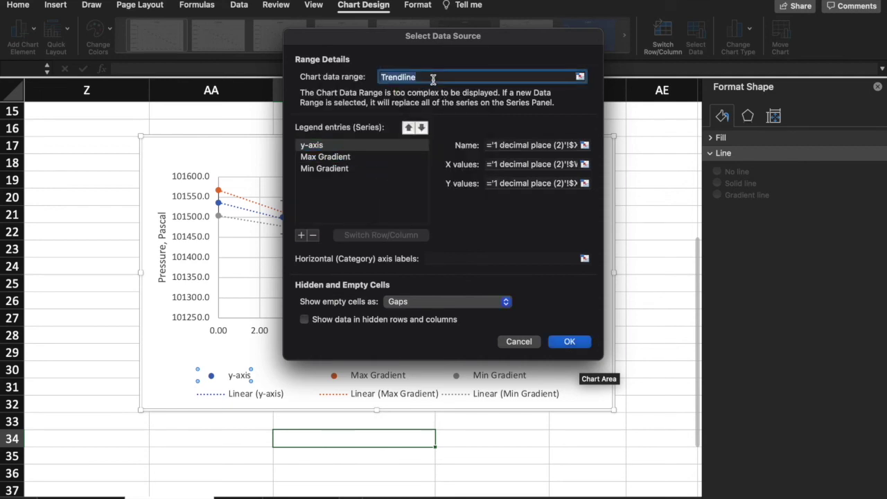
key("BackSpace")
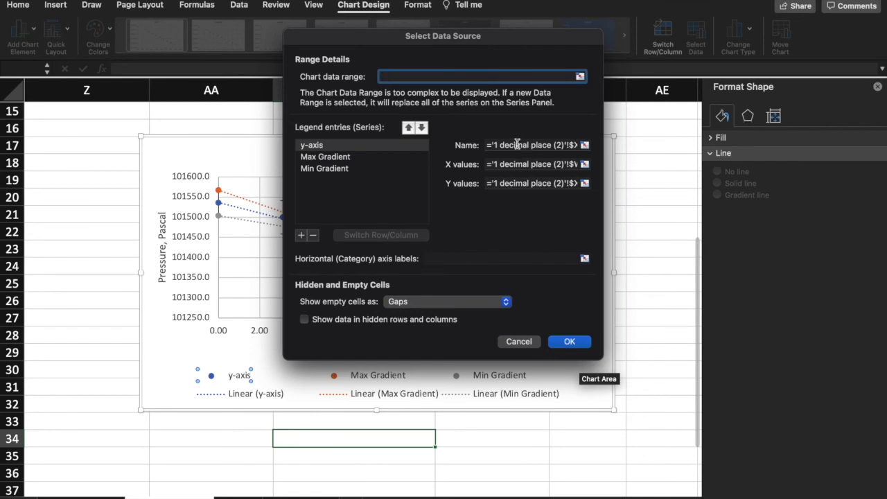
left_click(517, 144)
key("super+v")
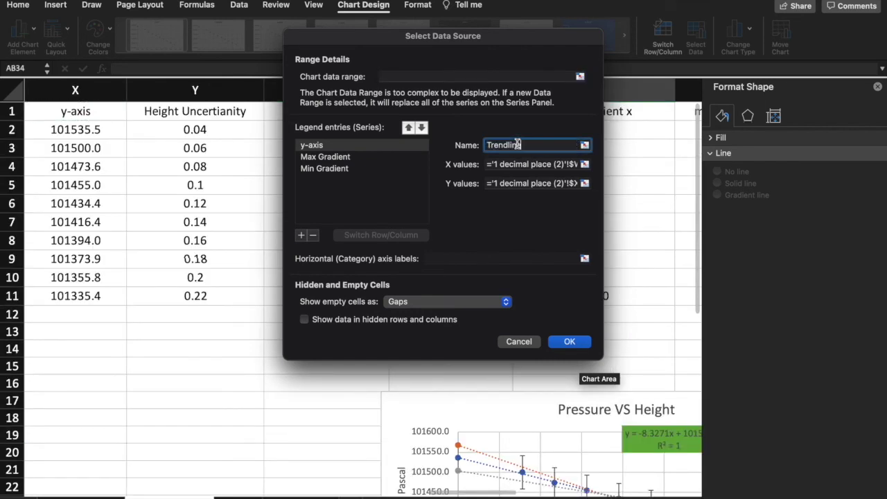
Rename the Max and Min Gradient series "Maximum Gradient" and "Minimum Gradient", and apply the data source changes
left_click(342, 158)
left_click(513, 145)
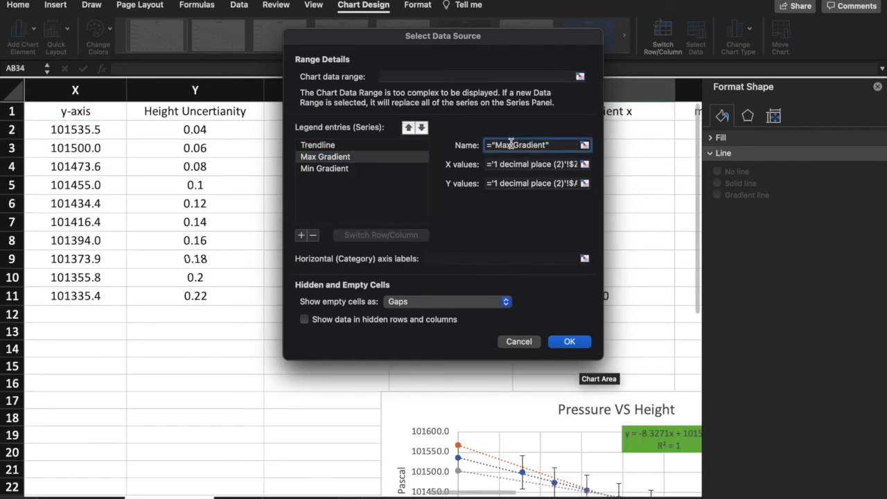
type("imum")
left_click(374, 171)
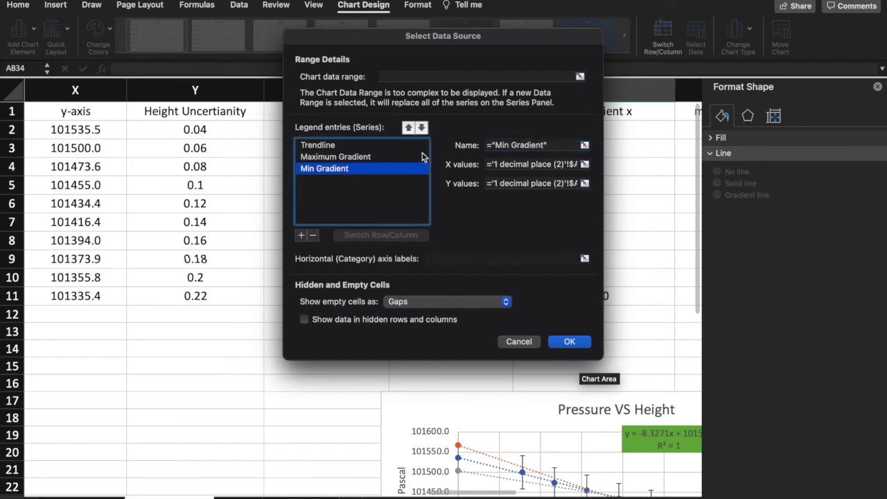
left_click(509, 145)
type("imum")
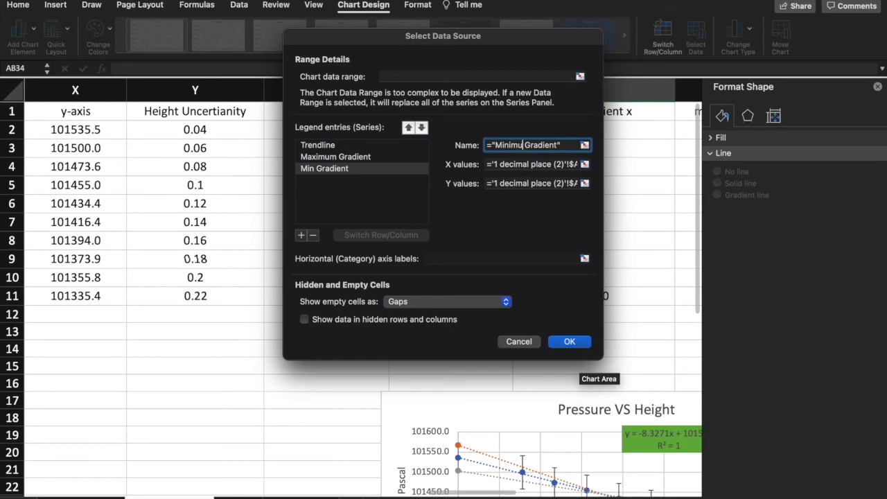
left_click(569, 341)
scroll(560, 366, "down", 10)
scroll(561, 366, "right", 3)
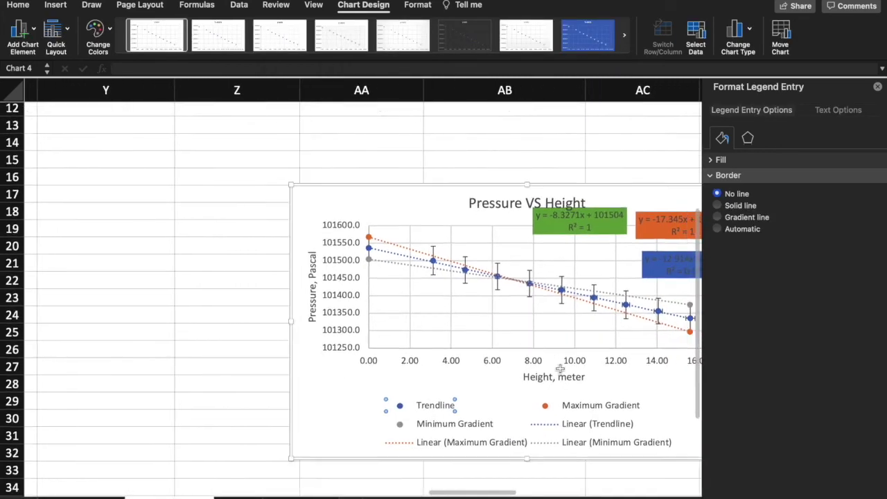
Delete the Linear (Trendline) and Linear (Maximum Gradient) entries from the chart legend
left_click(508, 468)
scroll(510, 463, "right", 2)
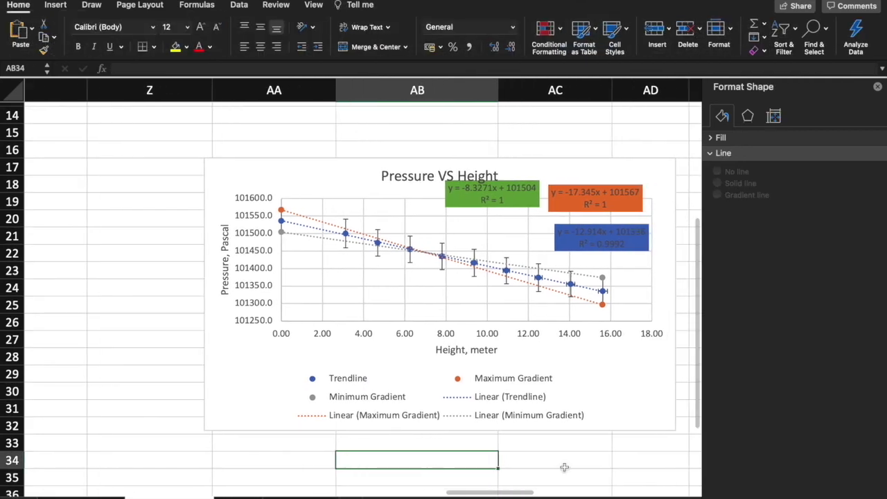
left_click(584, 475)
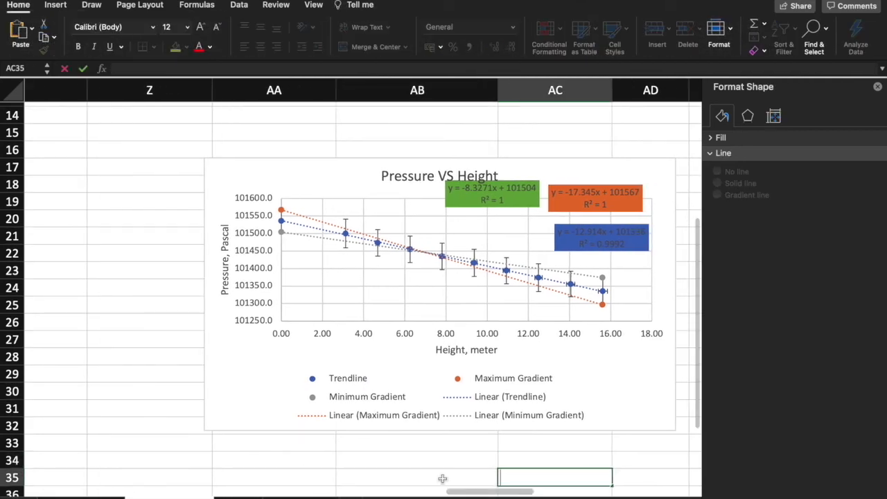
left_click(493, 402)
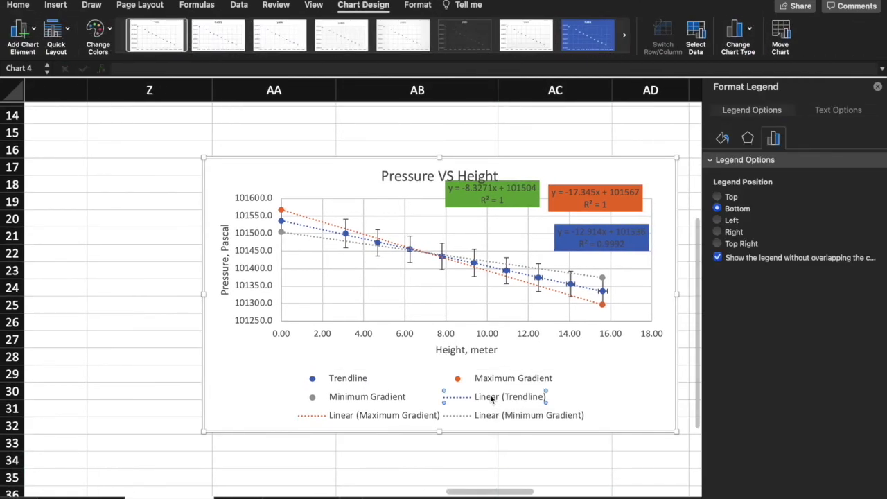
left_click(490, 399)
key("Delete")
left_click(491, 397)
left_click(498, 397)
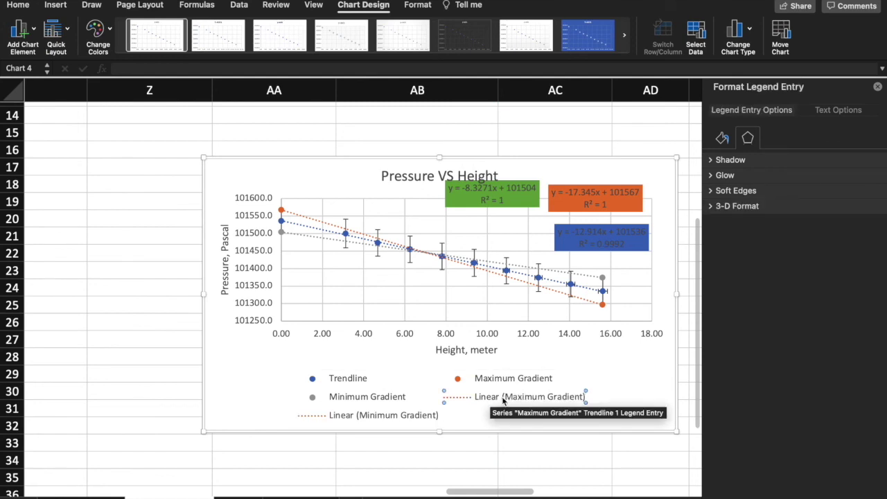
key("Delete")
Delete the Linear (Minimum Gradient) entry from the chart legend and deselect the chart
left_click(490, 416)
left_click(490, 417)
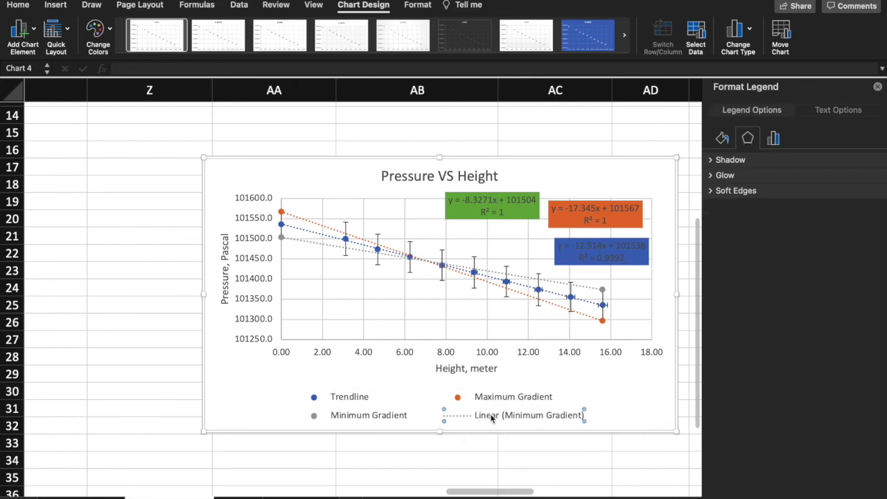
key("Delete")
left_click(449, 464)
scroll(449, 471, "down", 1)
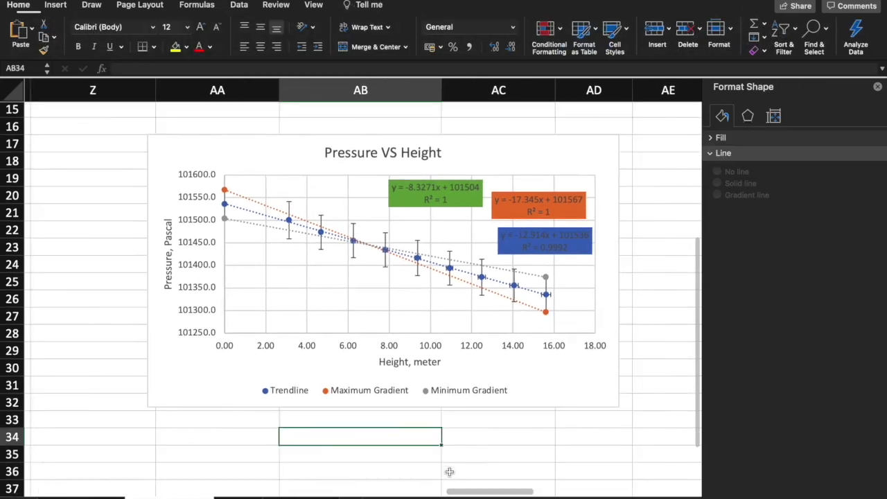
scroll(449, 472, "up", 1)
scroll(448, 472, "right", 1)
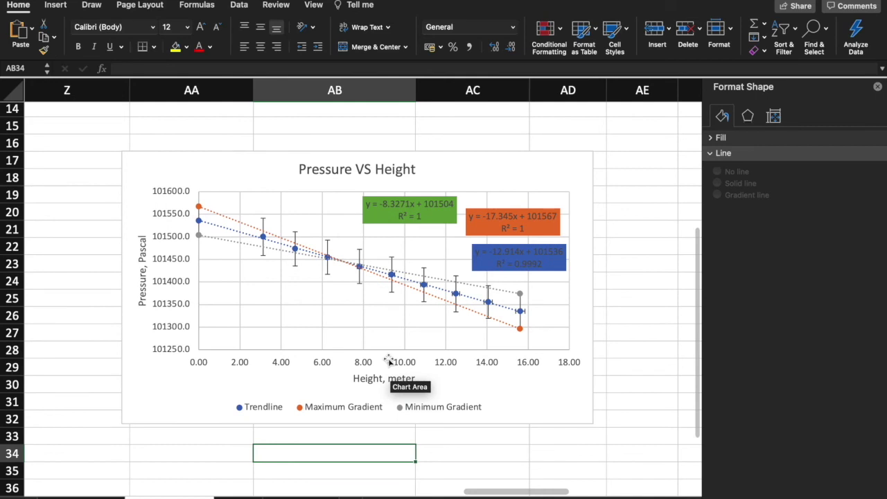
Select the Maximum Gradient trendline, try a backward forecast of 2 periods and reset it to 0
left_click(503, 327)
left_click(504, 326)
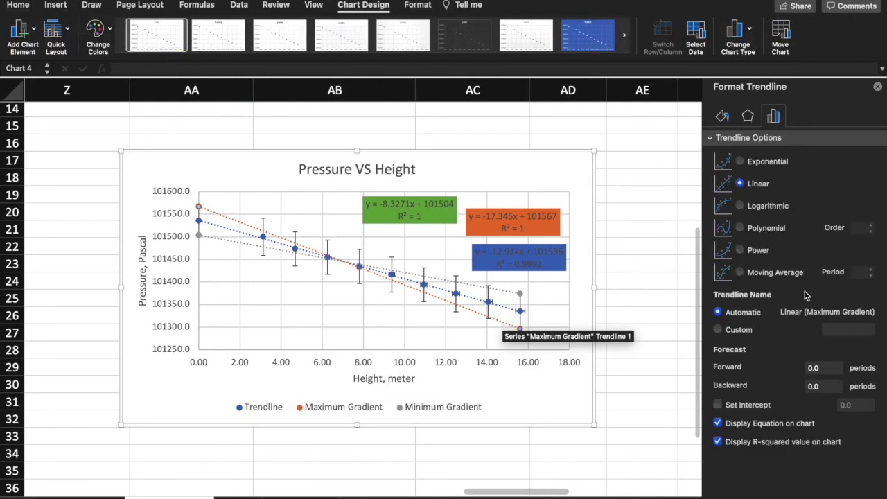
left_click(829, 387)
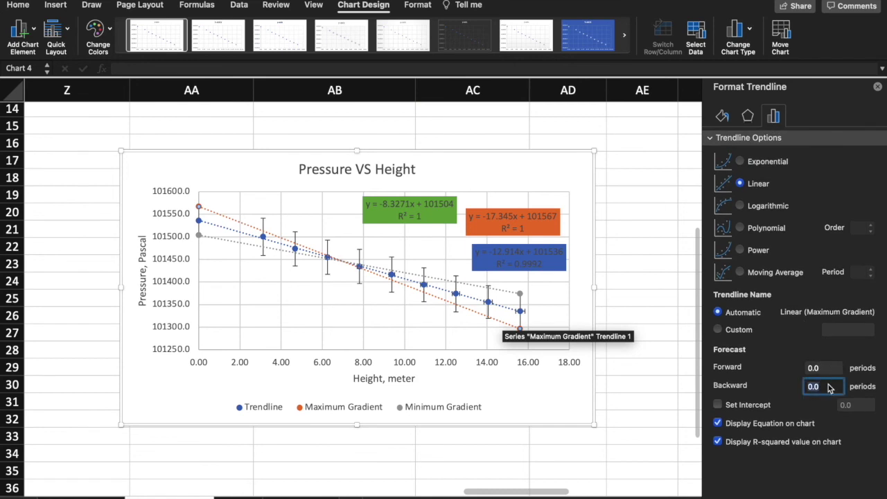
key("Return")
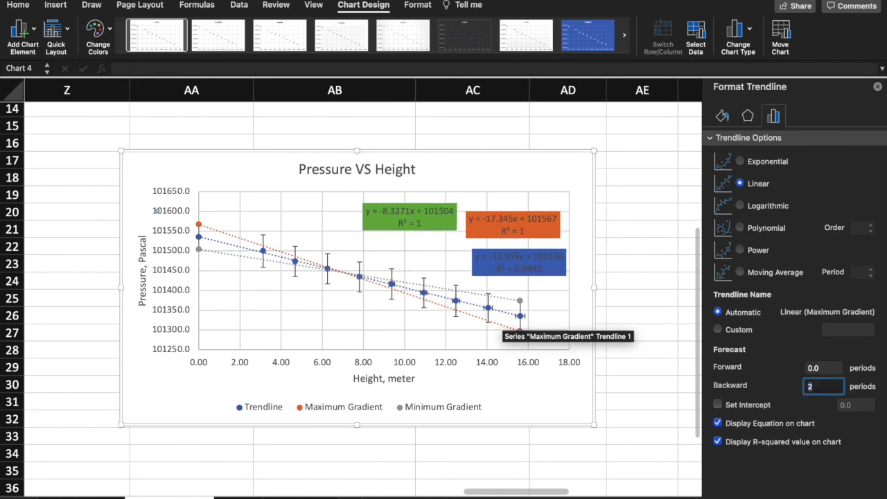
key("BackSpace")
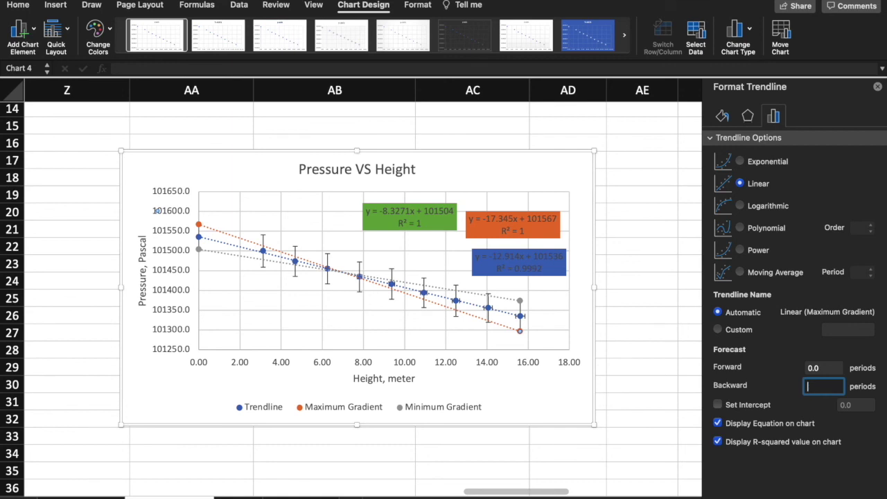
type("0")
Extend the Maximum Gradient trendline with a forward forecast of 2 periods
left_click(825, 366)
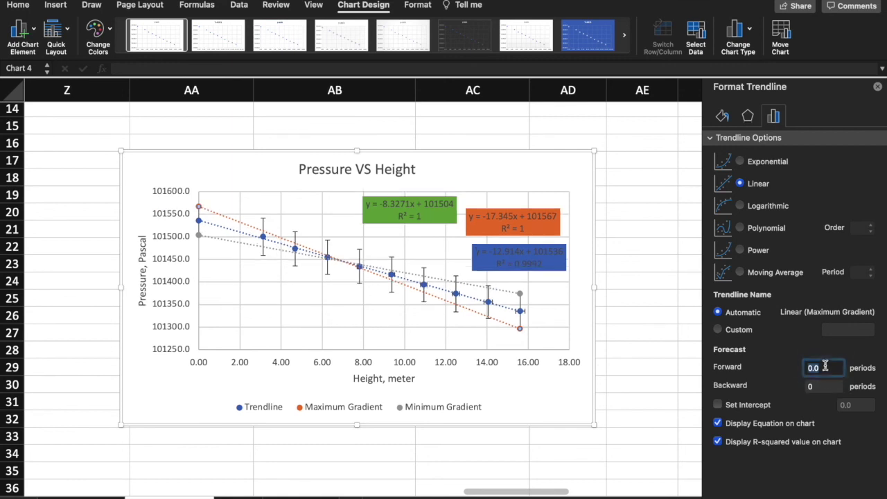
type("2")
key("Return")
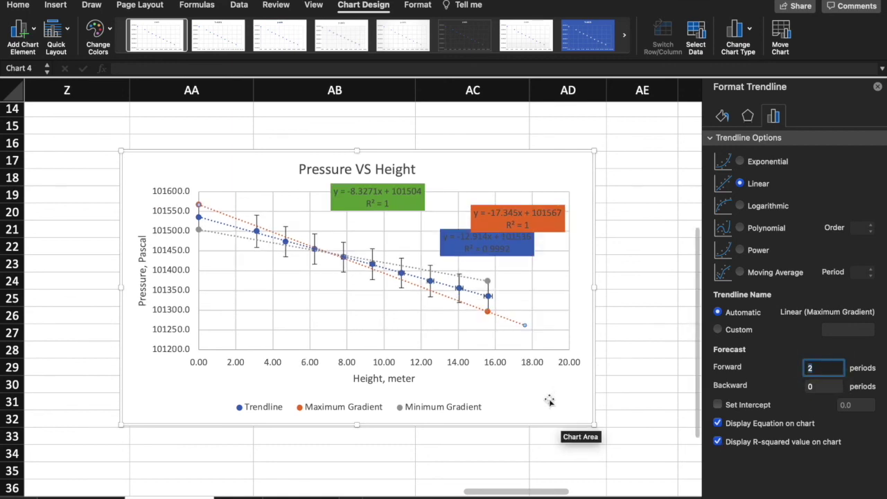
Set the forward forecast to 2 periods for both the blue Trendline series' trendline and the Minimum Gradient trendline
left_click(489, 297)
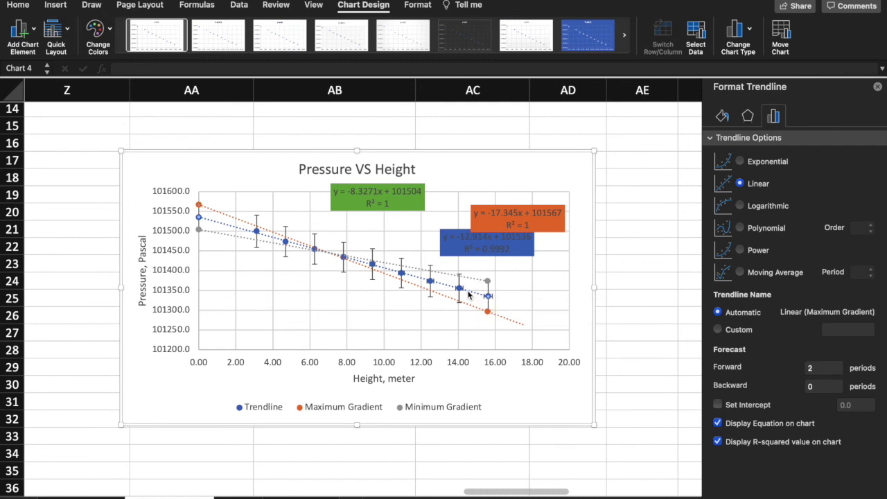
left_click(827, 366)
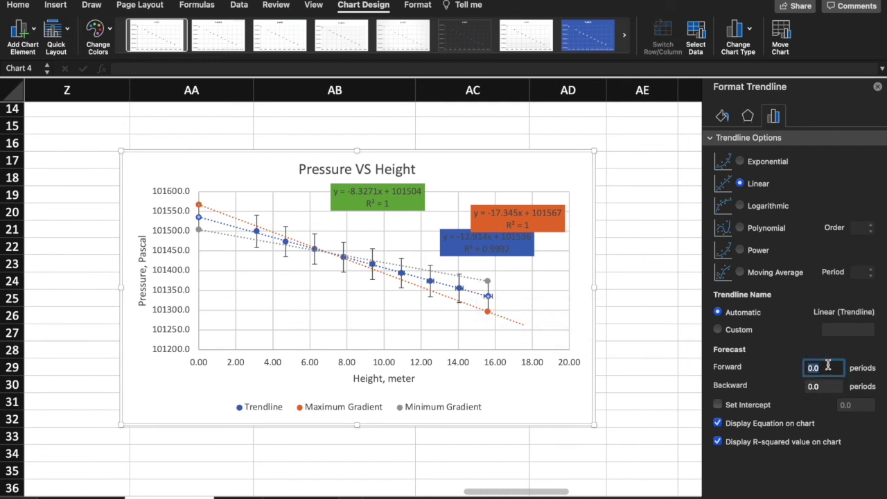
type("2")
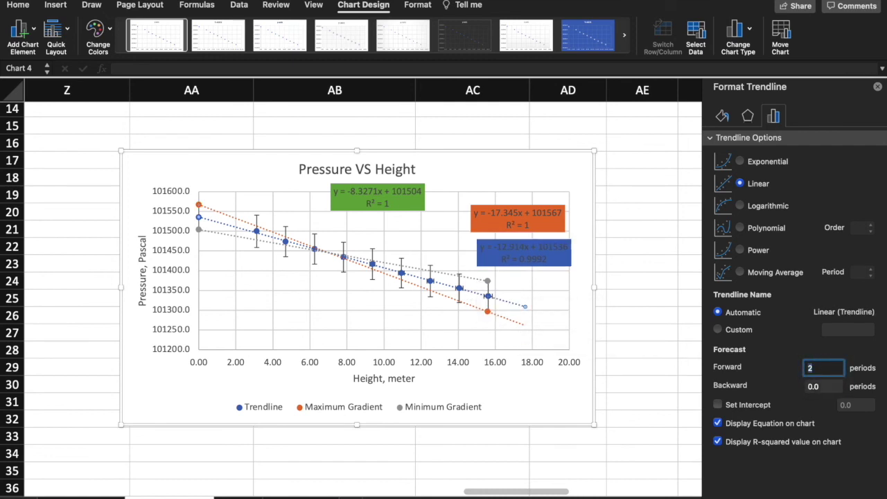
left_click(487, 281)
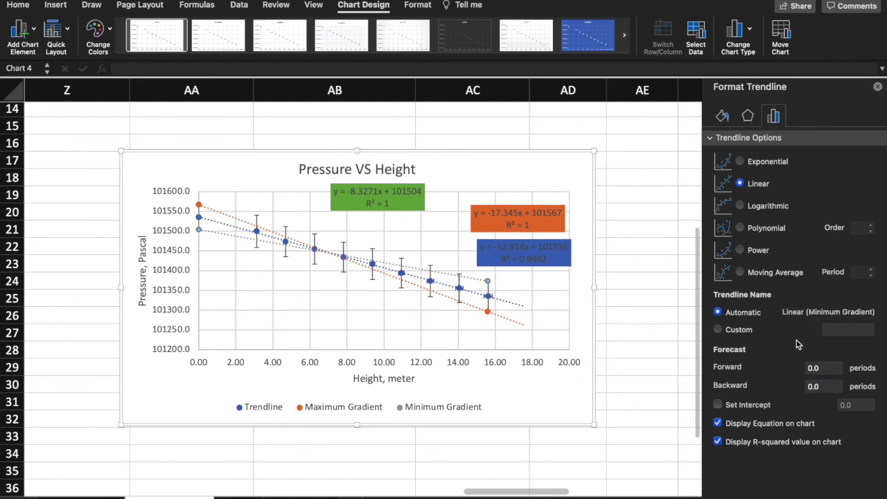
left_click(826, 366)
type("2")
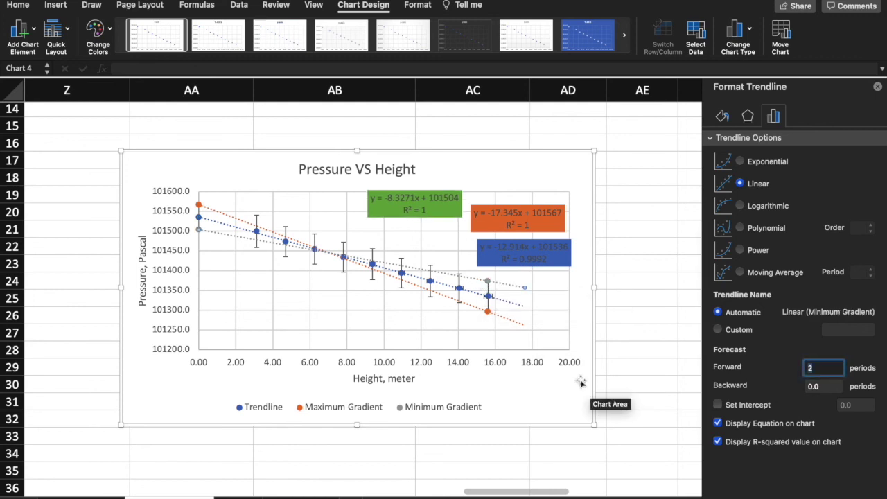
left_click(644, 380)
Colour the Minimum Gradient trendline green and move its green equation label level with the orange label
left_click(453, 277)
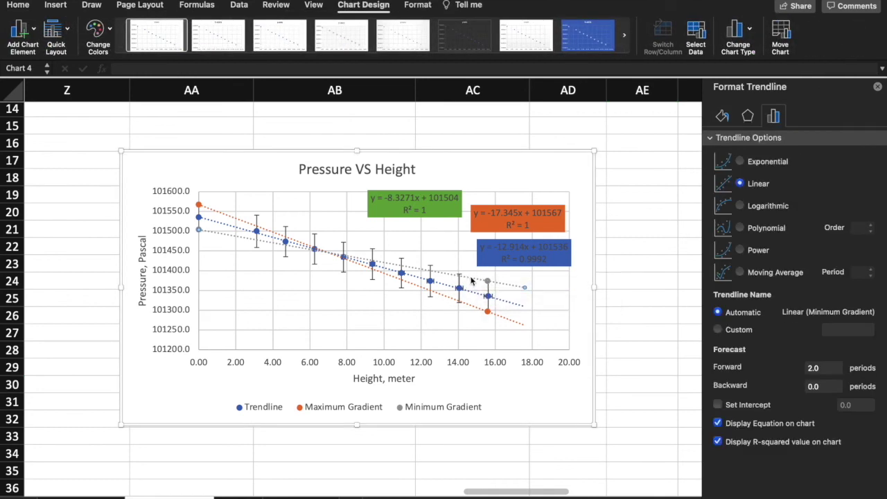
left_click(723, 120)
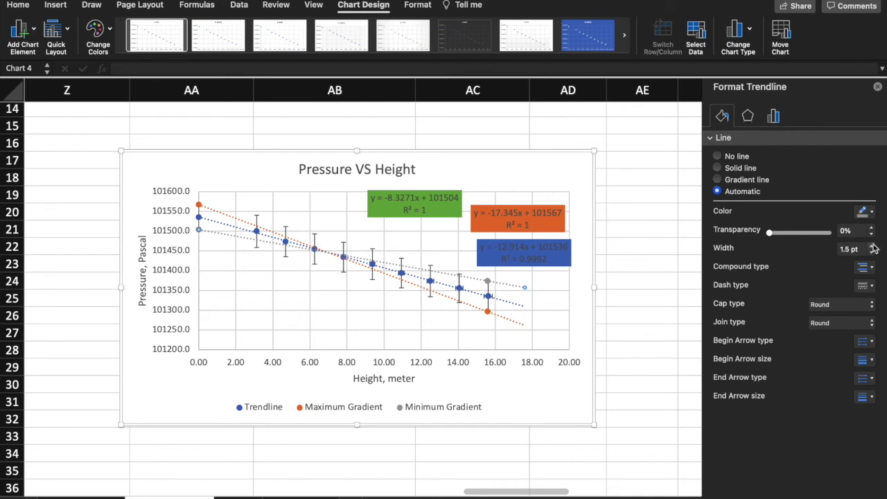
left_click(868, 212)
left_click(876, 246)
left_click(404, 198)
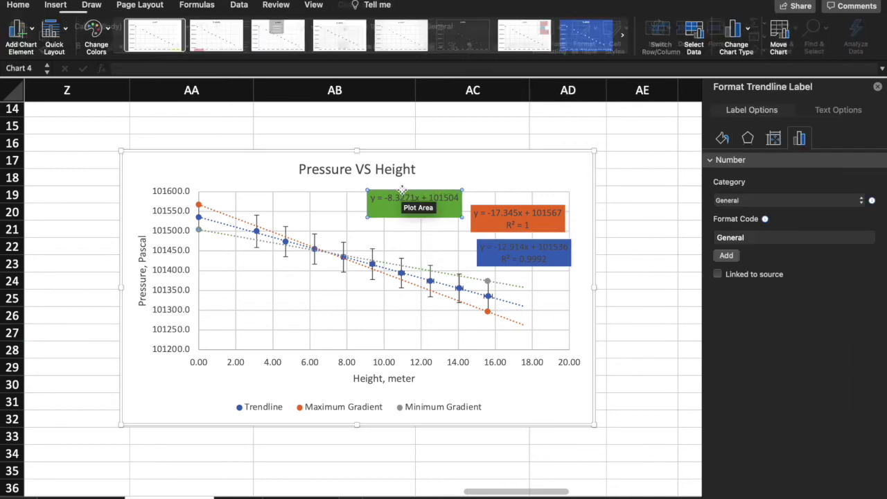
left_click_drag(402, 192, 404, 208)
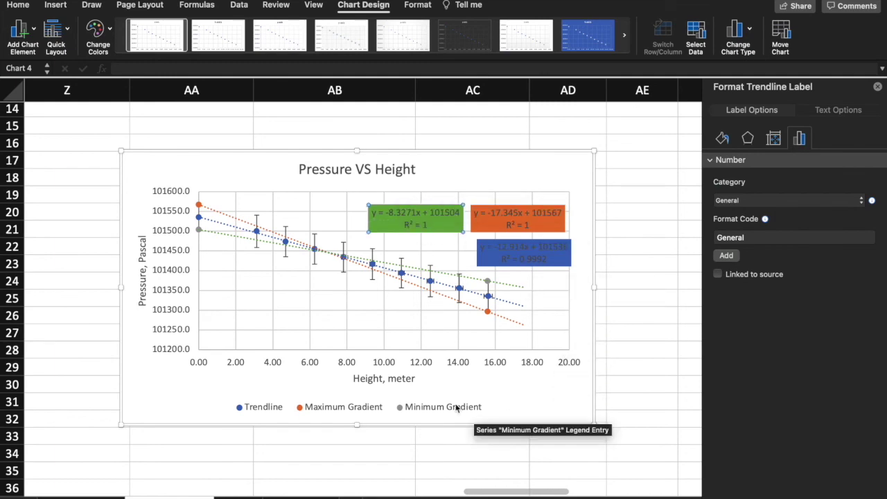
Deselect the chart and close the formatting pane
left_click(518, 286)
left_click(421, 449)
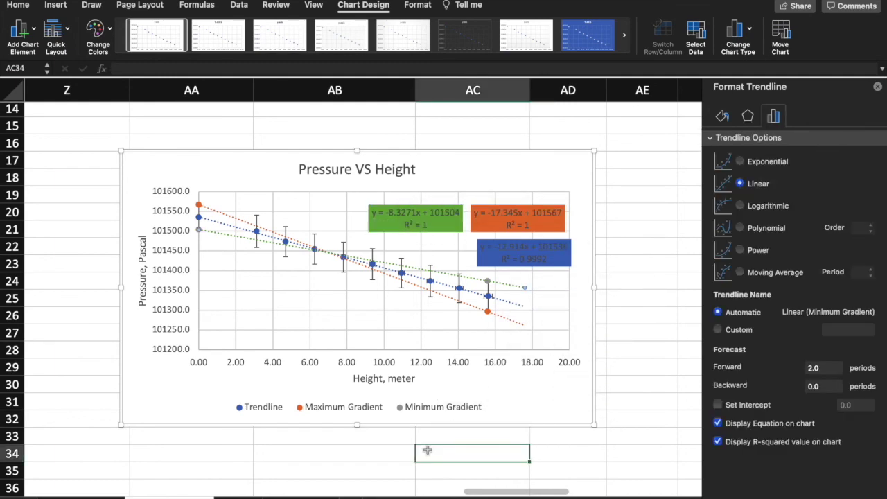
scroll(428, 449, "up", 1)
scroll(428, 449, "left", 1)
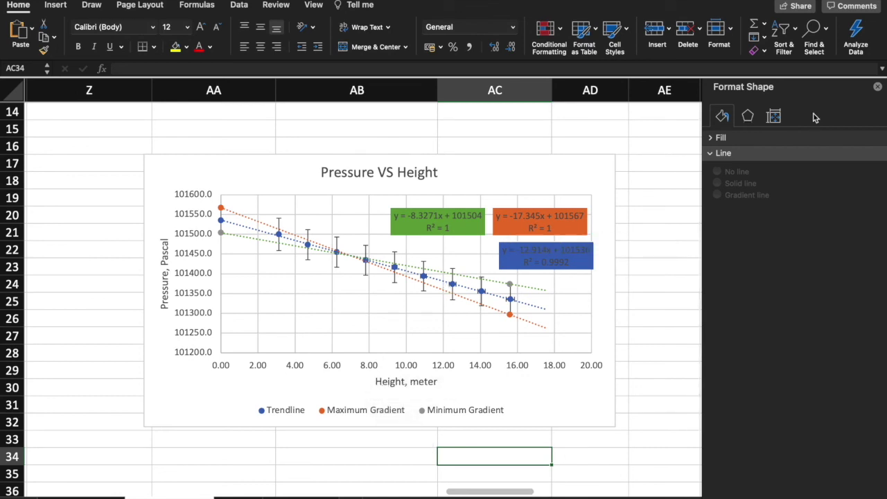
left_click(878, 88)
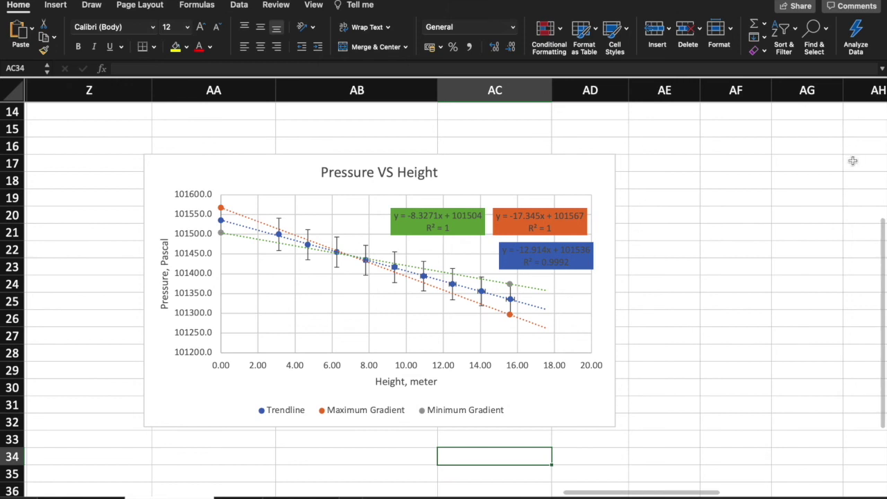